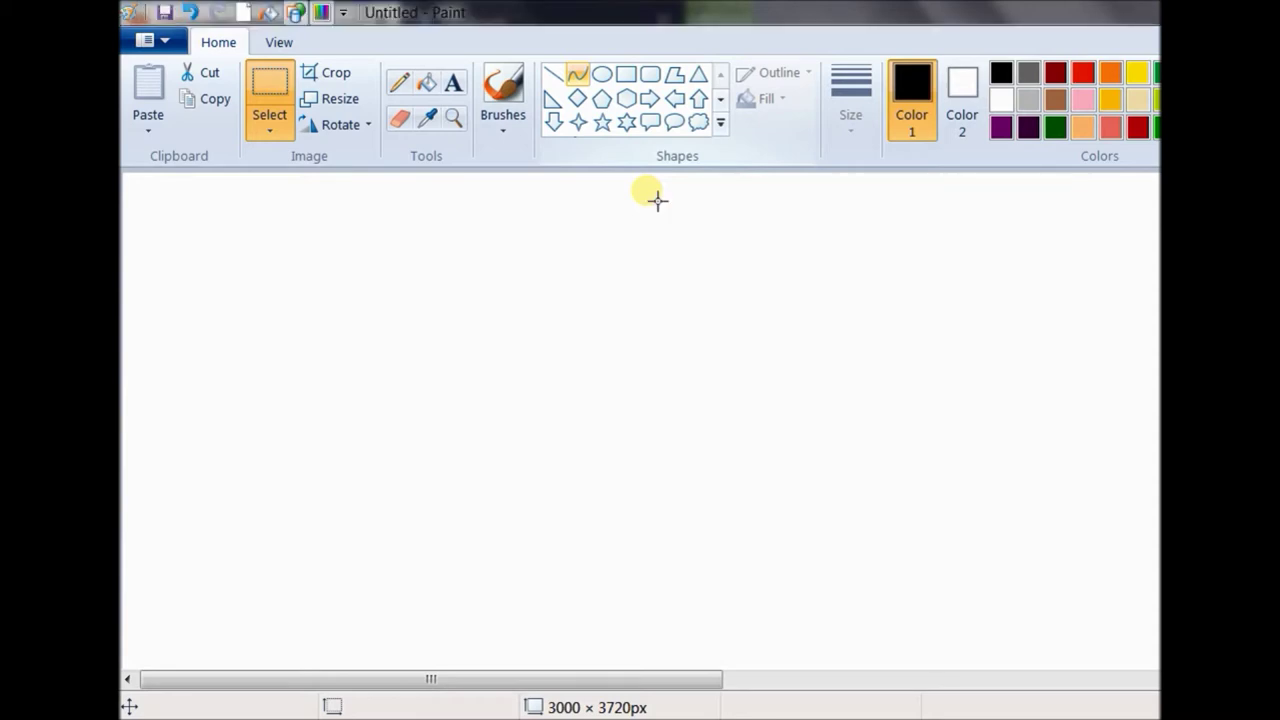
- Draw the rocket's left hull edge as a thick black curve bulging outward, about 125 × 99 px
left_click(558, 75)
left_click(577, 76)
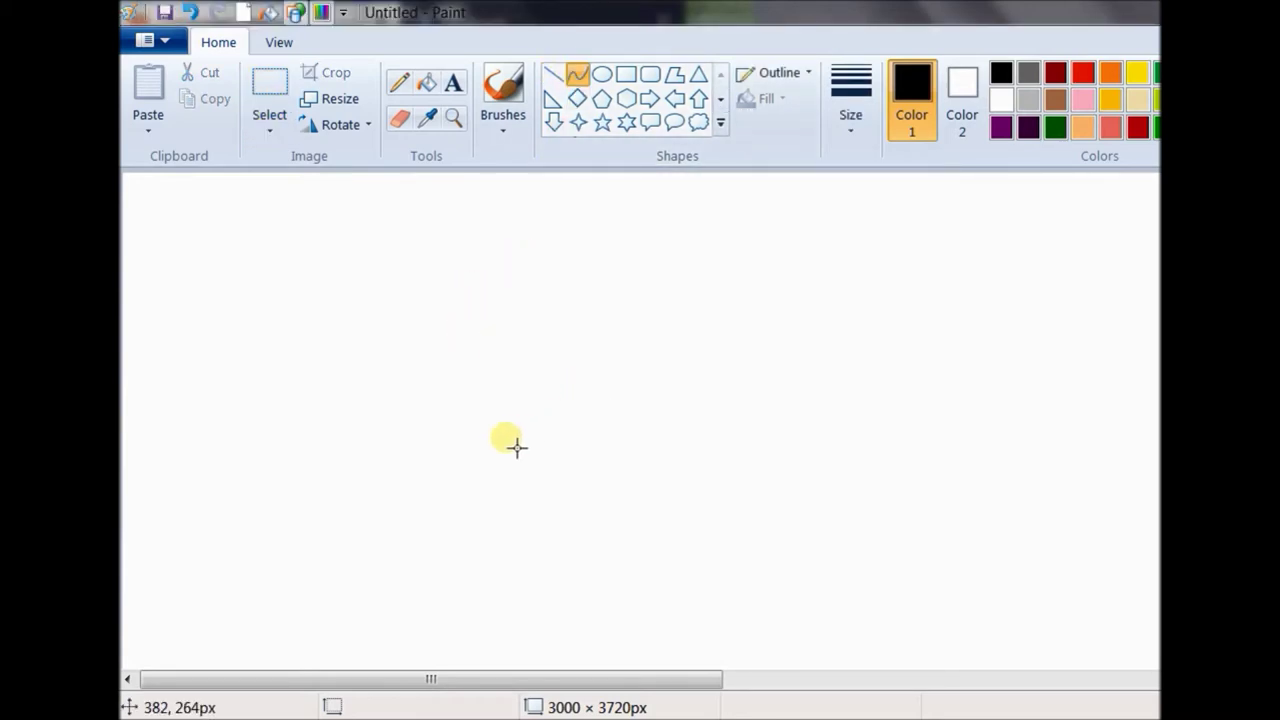
left_click_drag(514, 420, 640, 322)
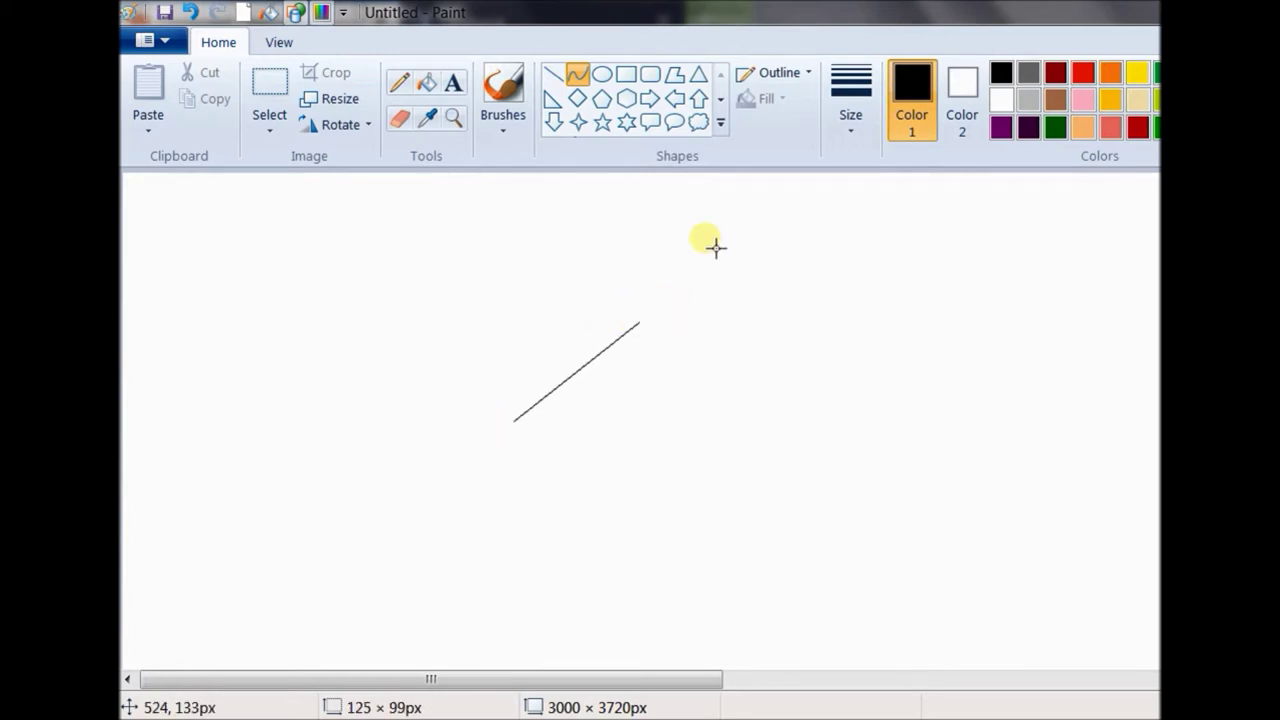
left_click(850, 105)
left_click(868, 277)
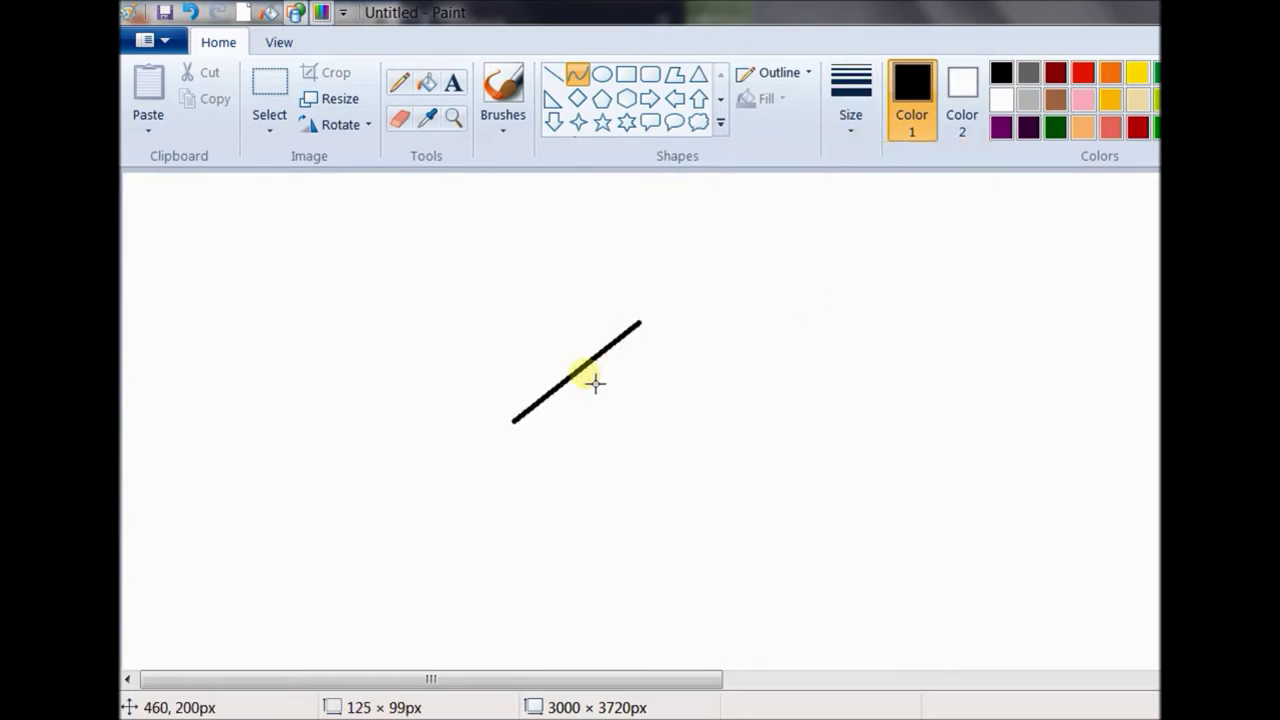
left_click_drag(578, 380, 565, 365)
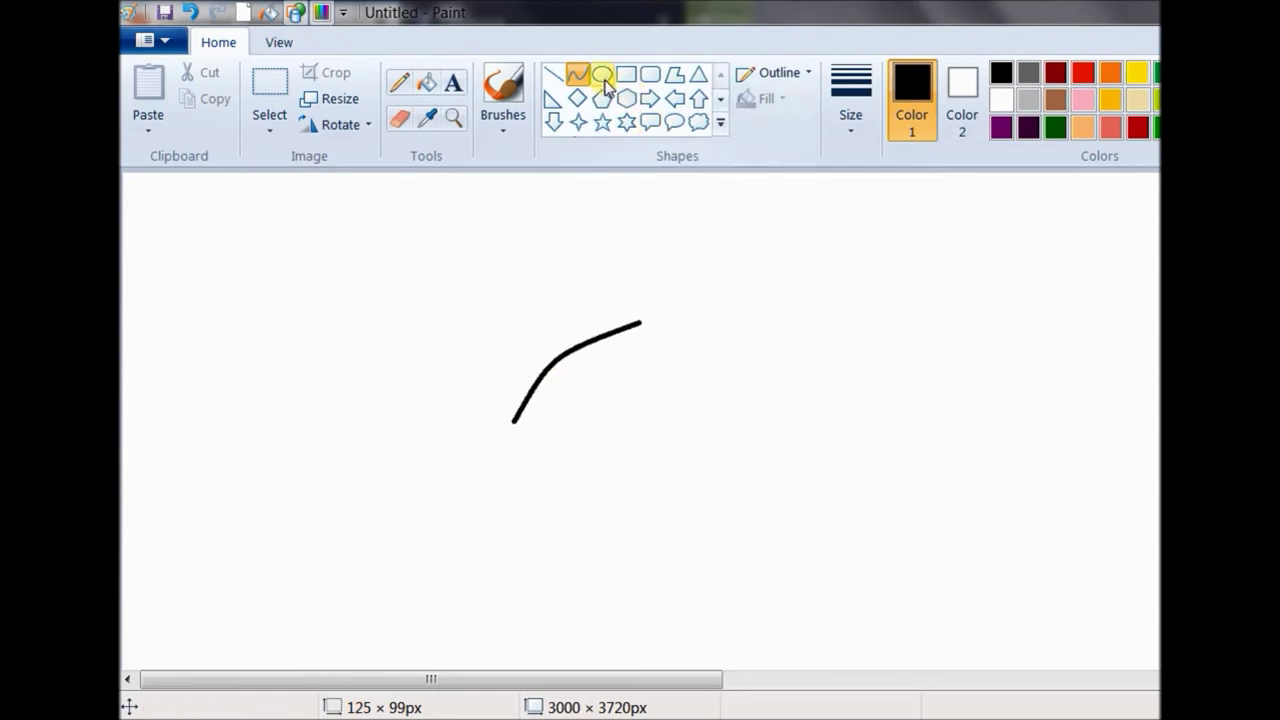
- Draw the right hull edge as a curve about 66 × 142 px from the tip, and close the base with a straight line
left_click_drag(640, 322, 632, 428)
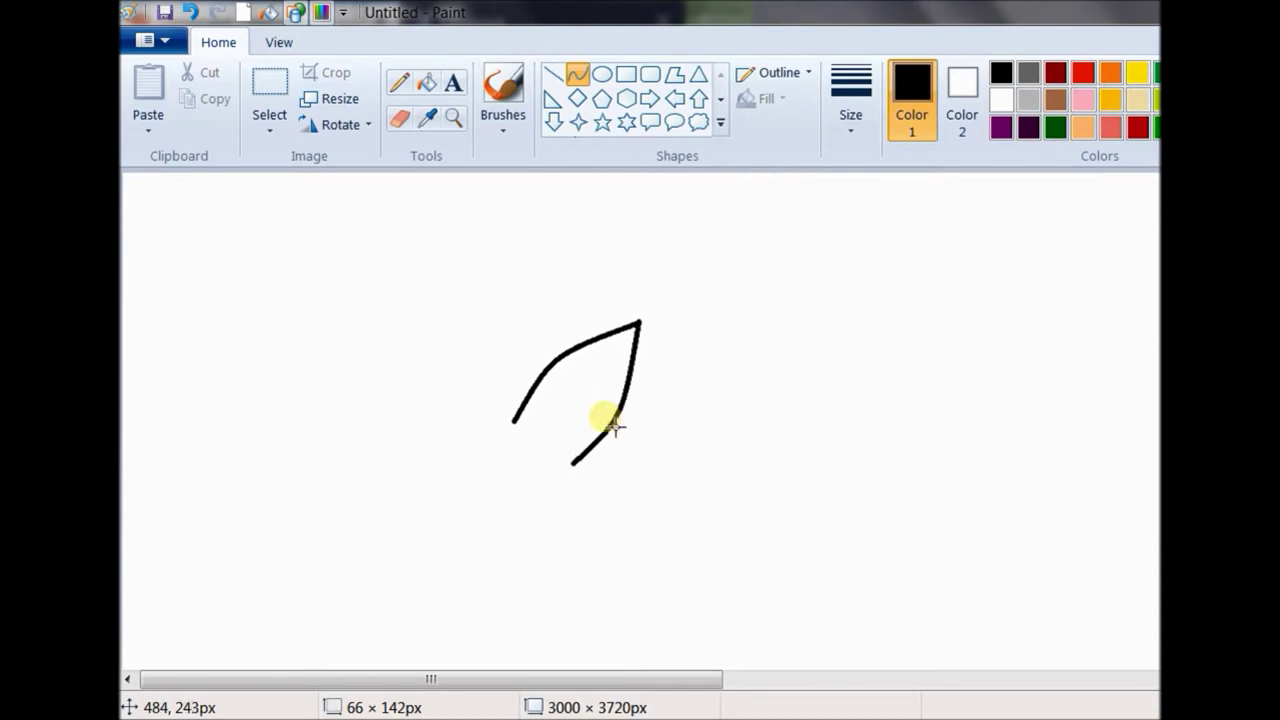
left_click(552, 74)
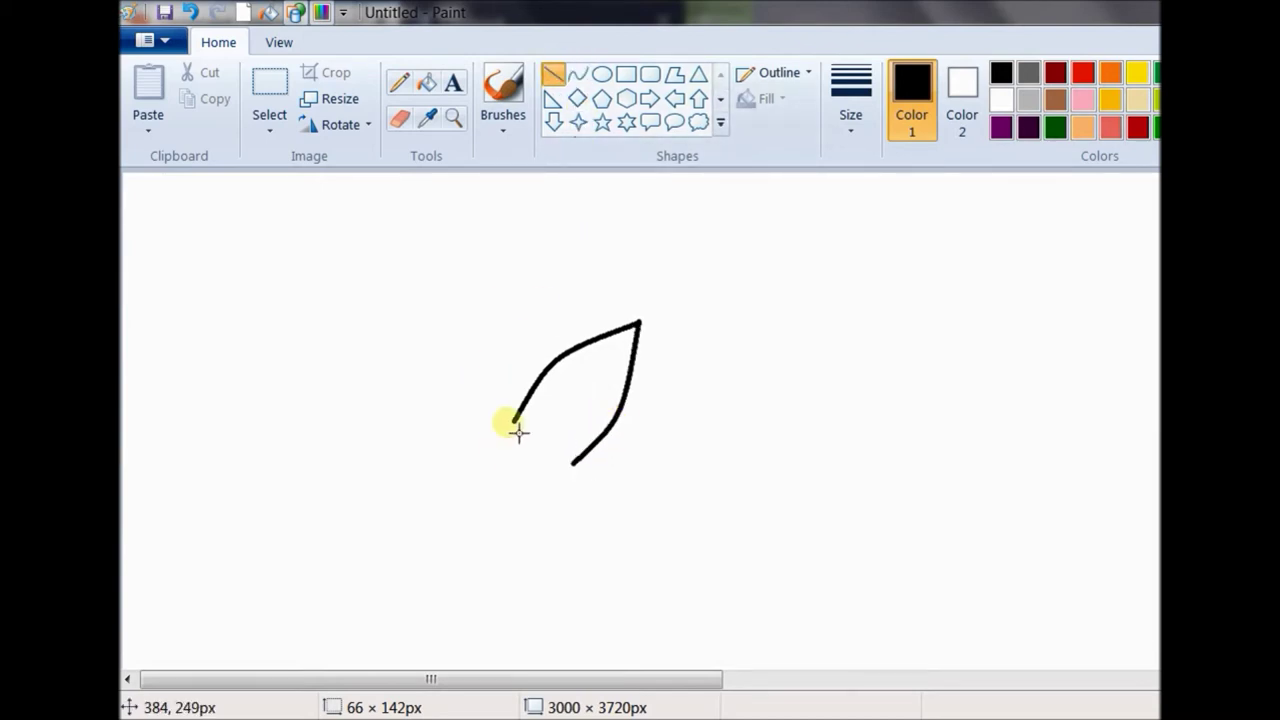
left_click_drag(515, 422, 573, 465)
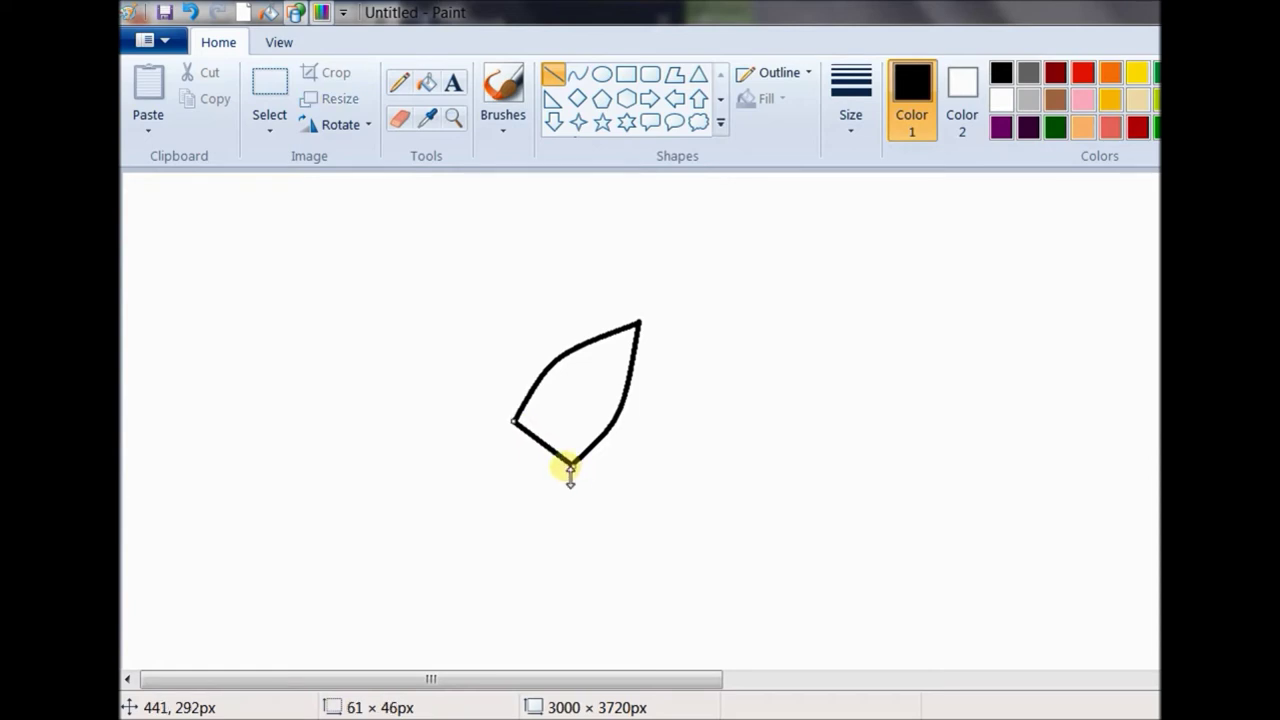
- Draw the nozzle beneath the hull base with two short side lines and a closing line about 46 × 32 px
left_click(556, 76)
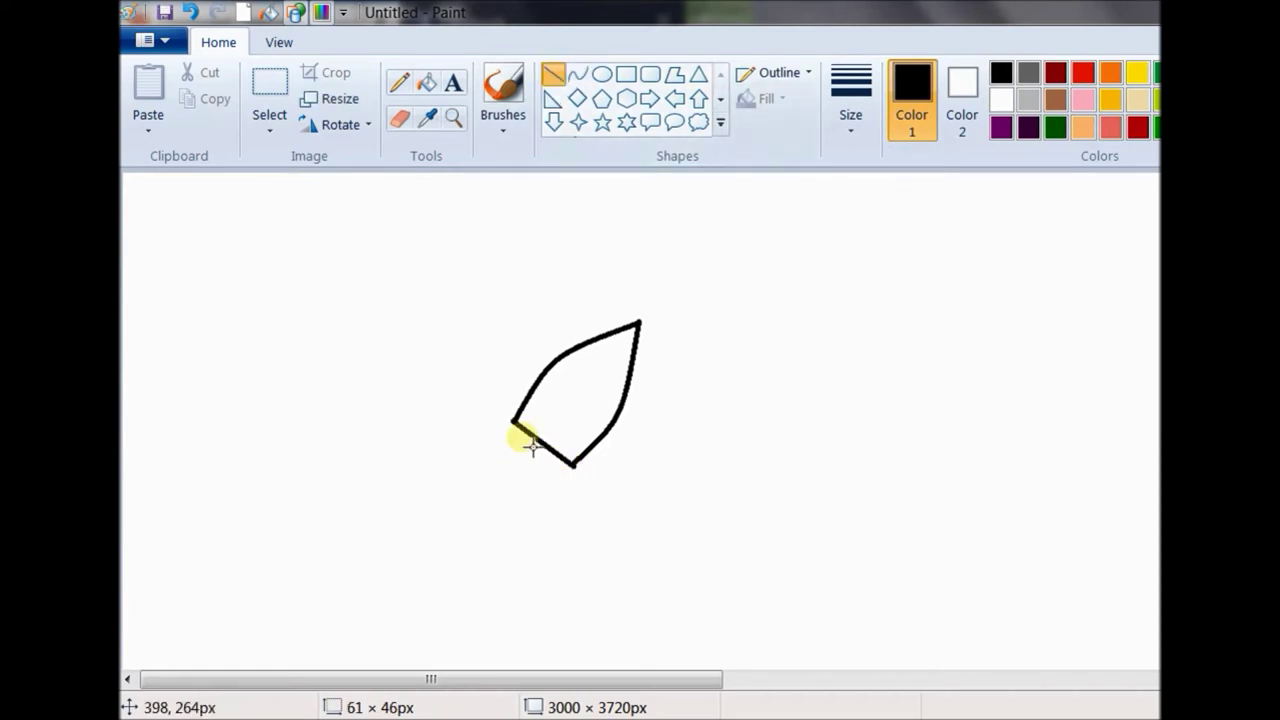
left_click_drag(515, 422, 503, 438)
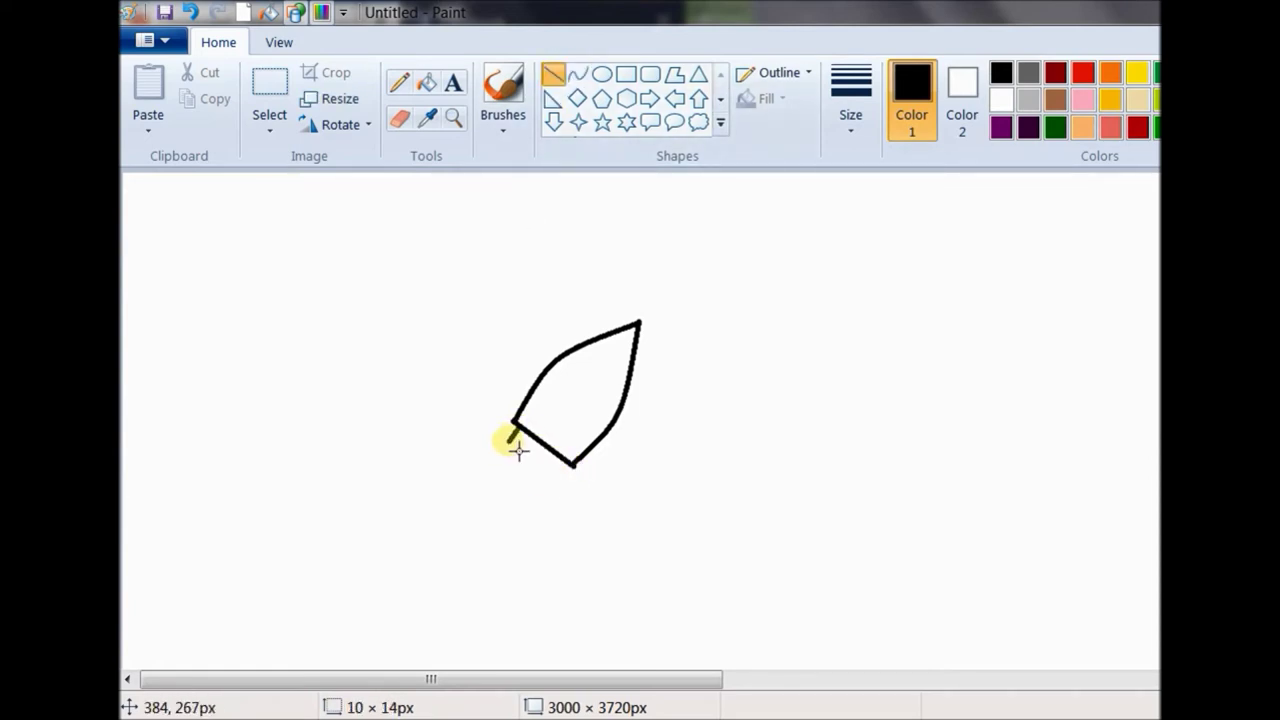
left_click(556, 78)
left_click_drag(570, 466, 554, 472)
left_click(577, 75)
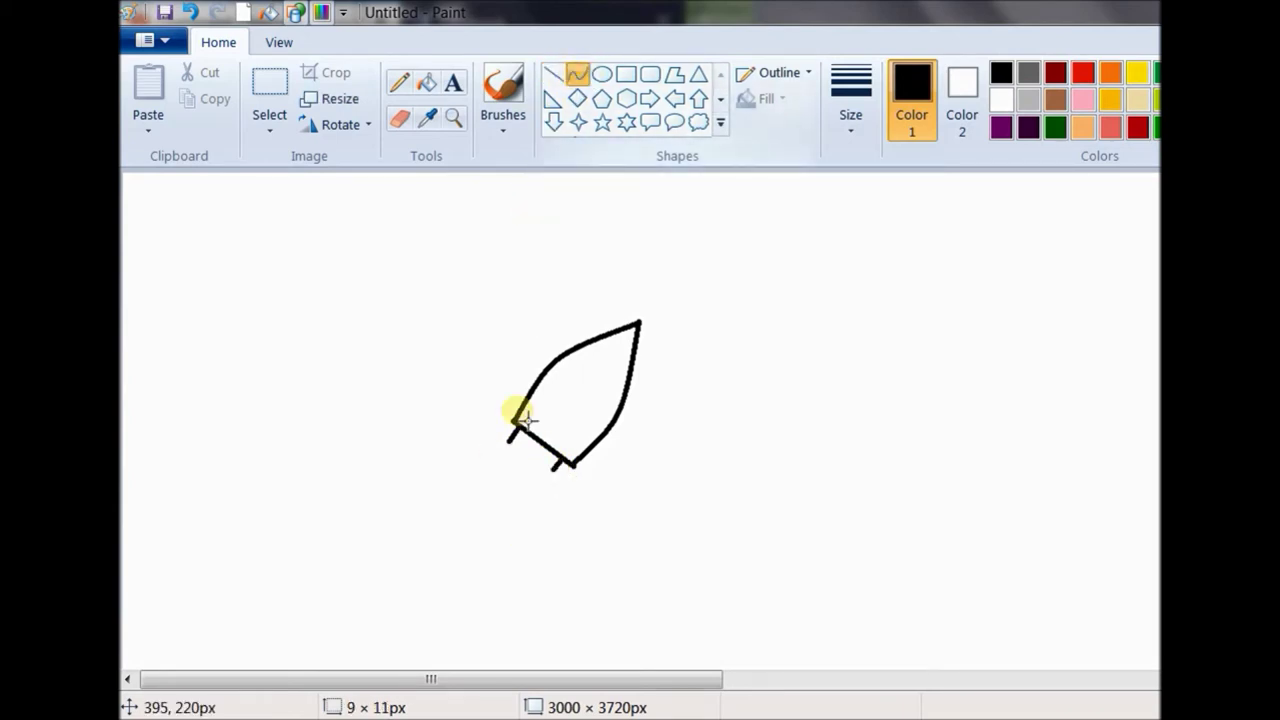
left_click(553, 75)
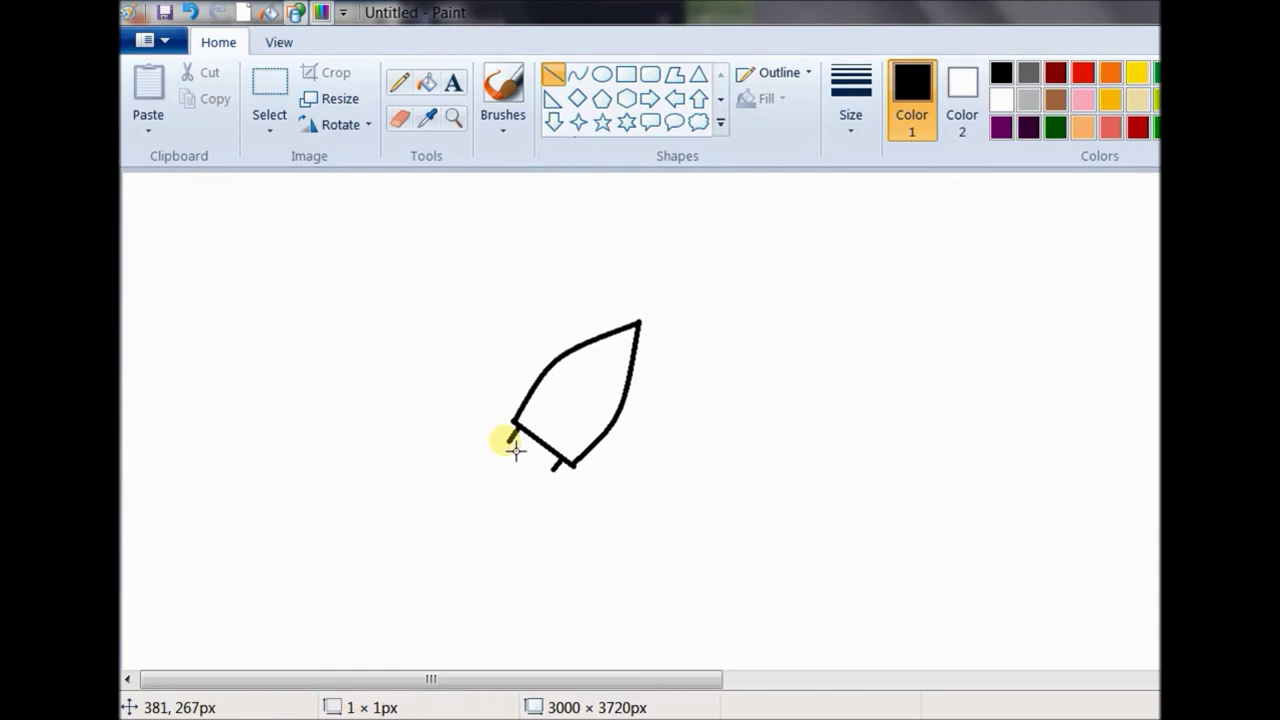
left_click_drag(515, 450, 560, 482)
- Draw two parallel lines with a thinner outline, about 61 × 76 px, through the nozzle into the hull for the central fin
left_click(554, 78)
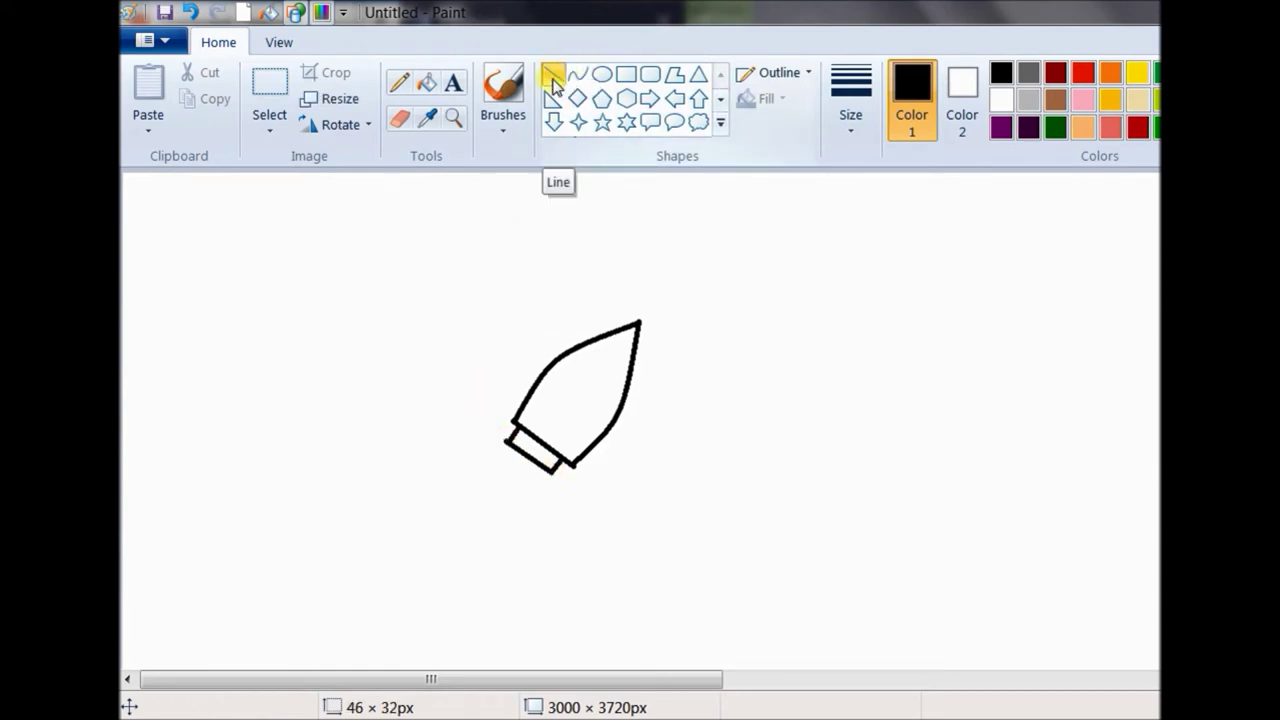
left_click_drag(507, 472, 571, 406)
left_click(849, 100)
left_click(858, 218)
left_click(552, 78)
left_click_drag(521, 487, 579, 413)
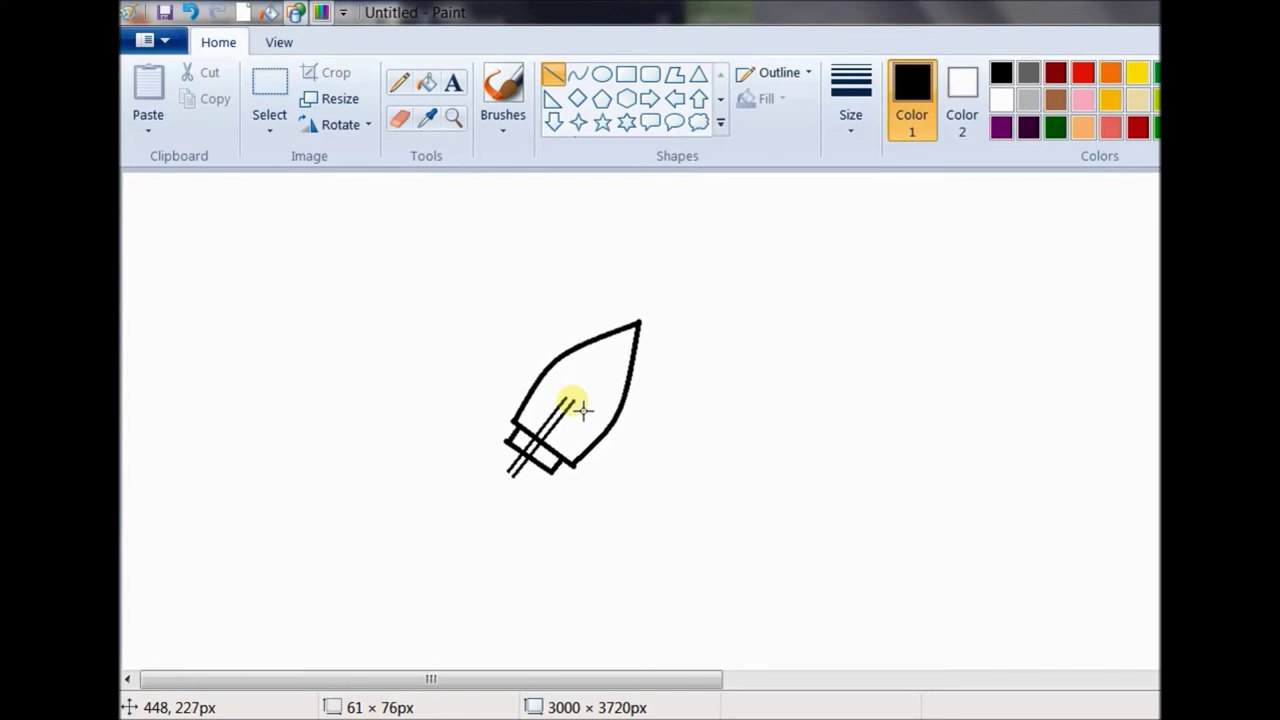
- Close the central fin with small curves, rounding its upper end and tapering its lower end to a point
left_click(577, 75)
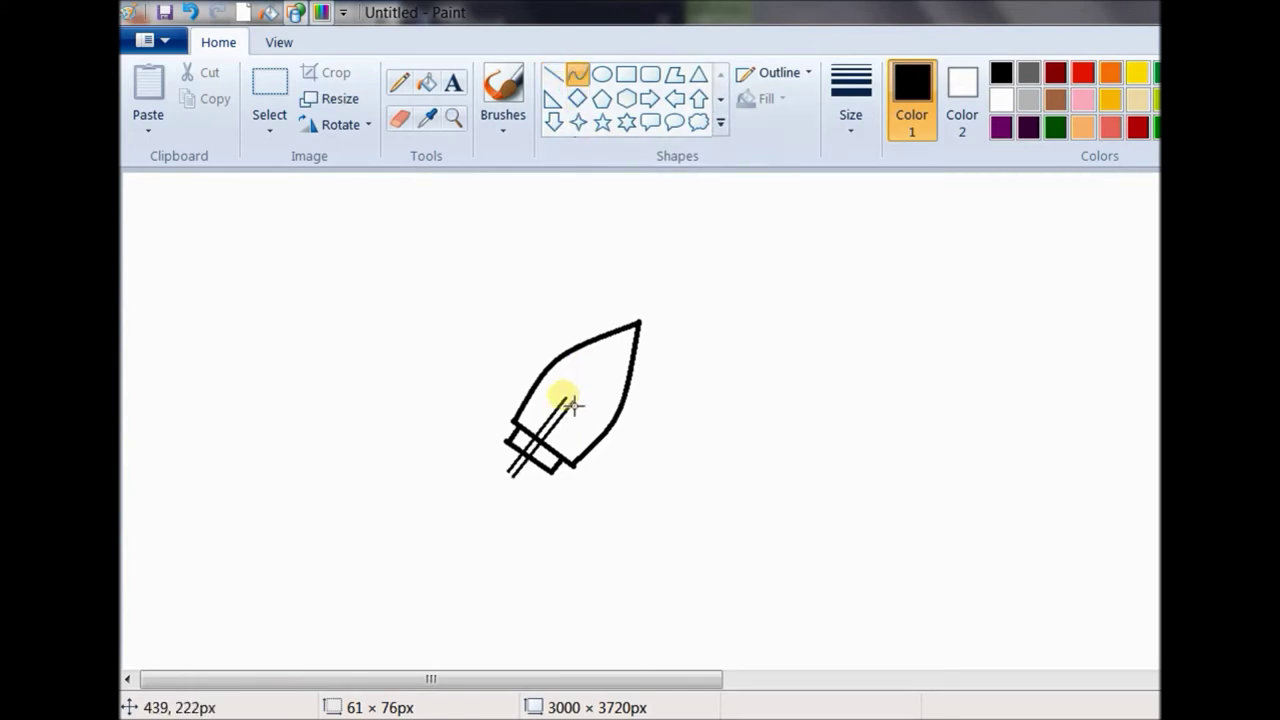
left_click_drag(575, 406, 582, 411)
left_click(583, 404)
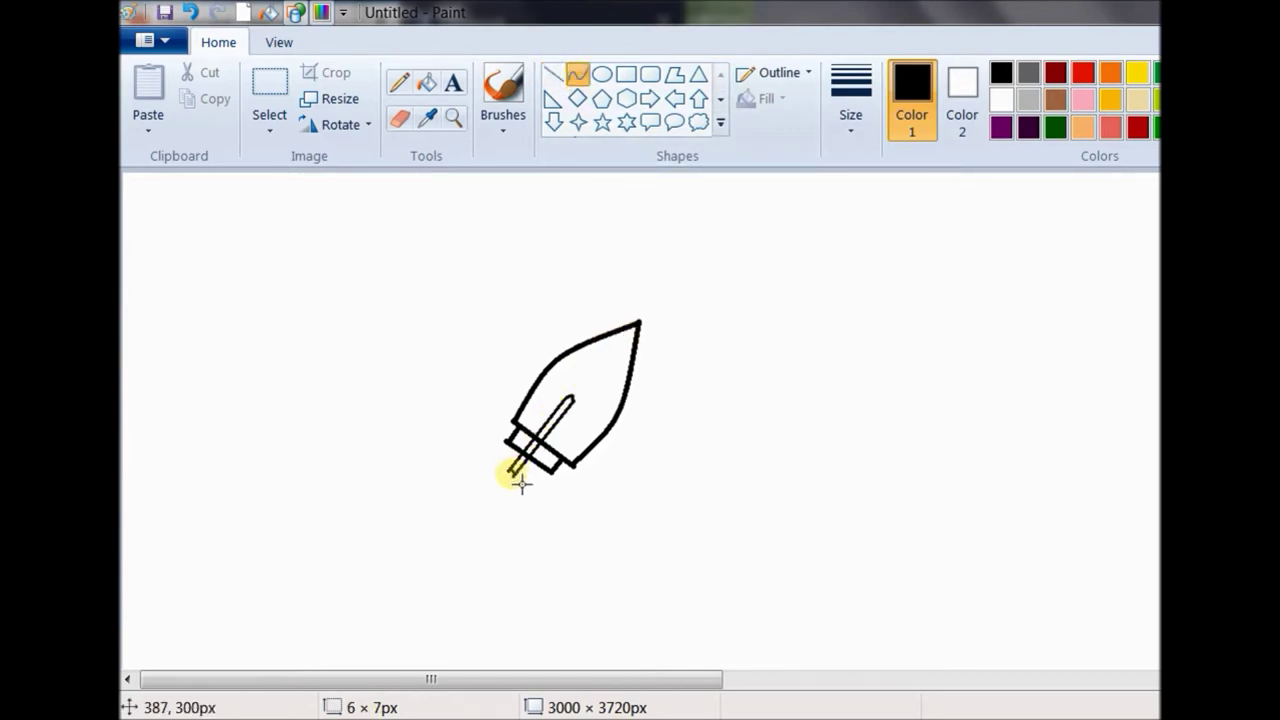
left_click_drag(520, 479, 514, 488)
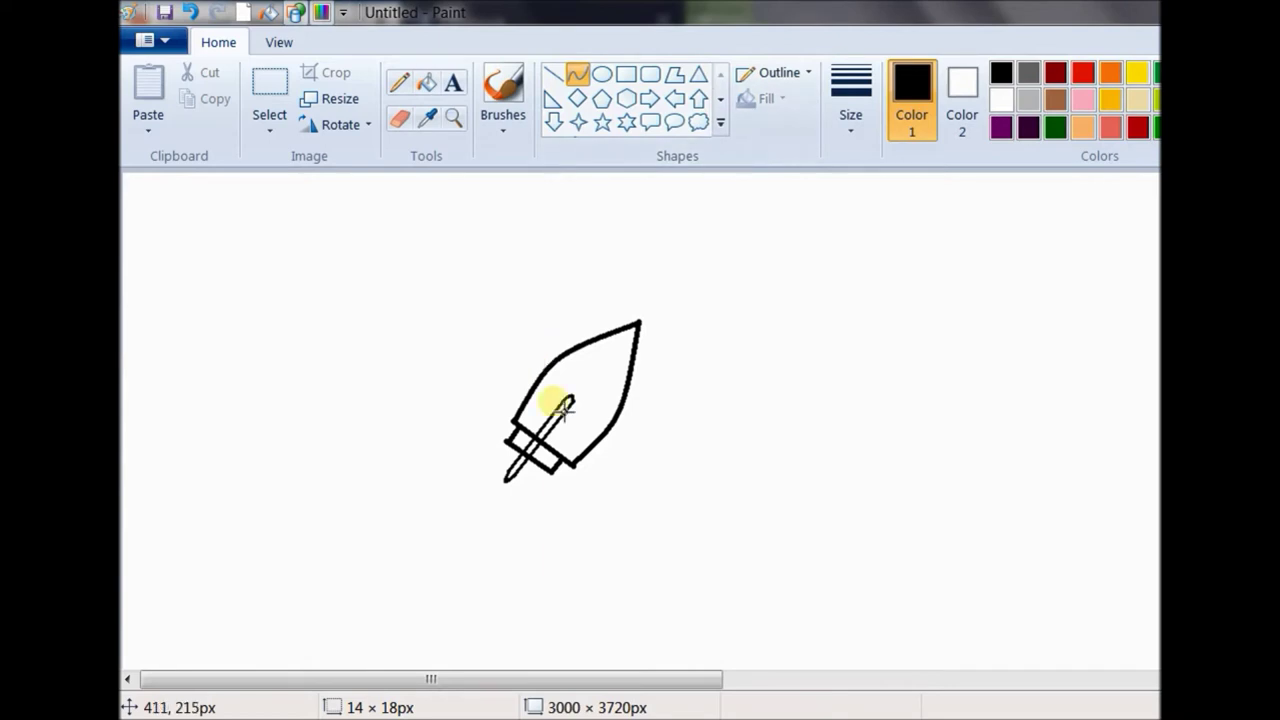
- Draw two curved double-line bands across the hull, the lower about 69 × 50 px and the upper about 49 × 35 px
mouse_move(548, 377)
left_mouse_down()
mouse_move(622, 430)
mouse_move(591, 409)
mouse_move(573, 430)
left_mouse_up()
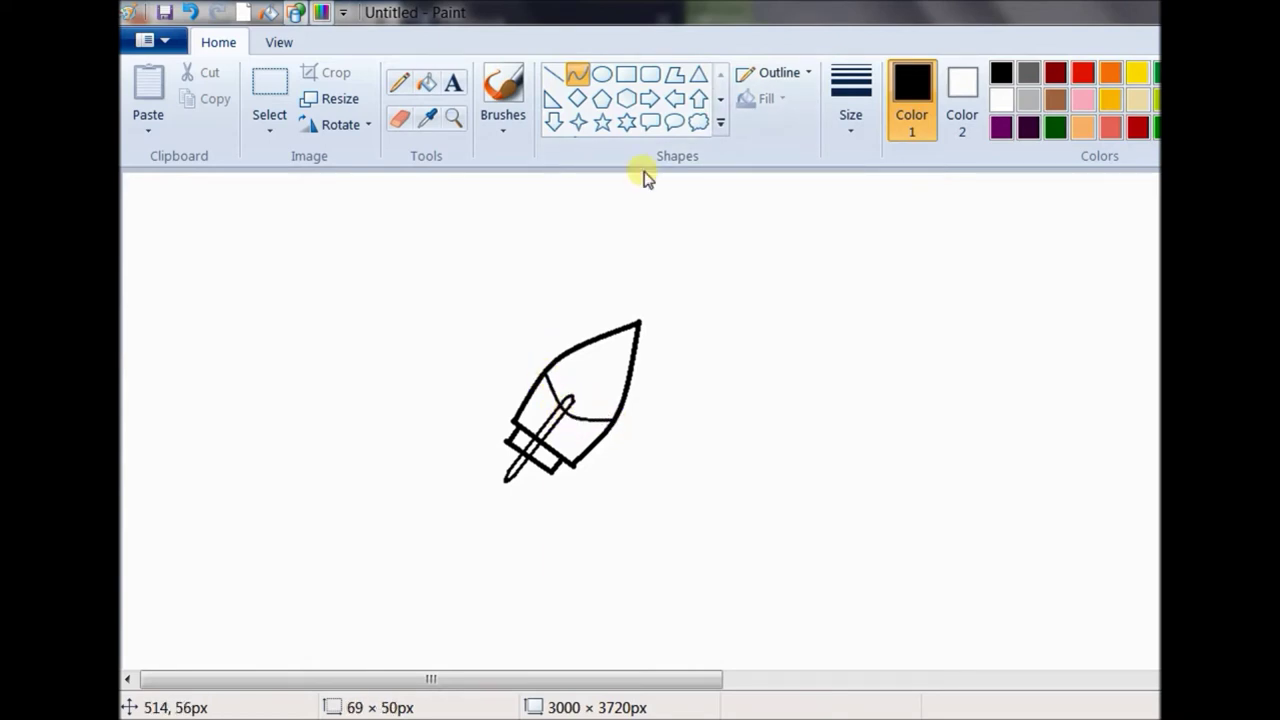
mouse_move(556, 362)
left_mouse_down()
mouse_move(575, 400)
mouse_move(609, 420)
mouse_move(586, 389)
mouse_move(582, 420)
left_mouse_up()
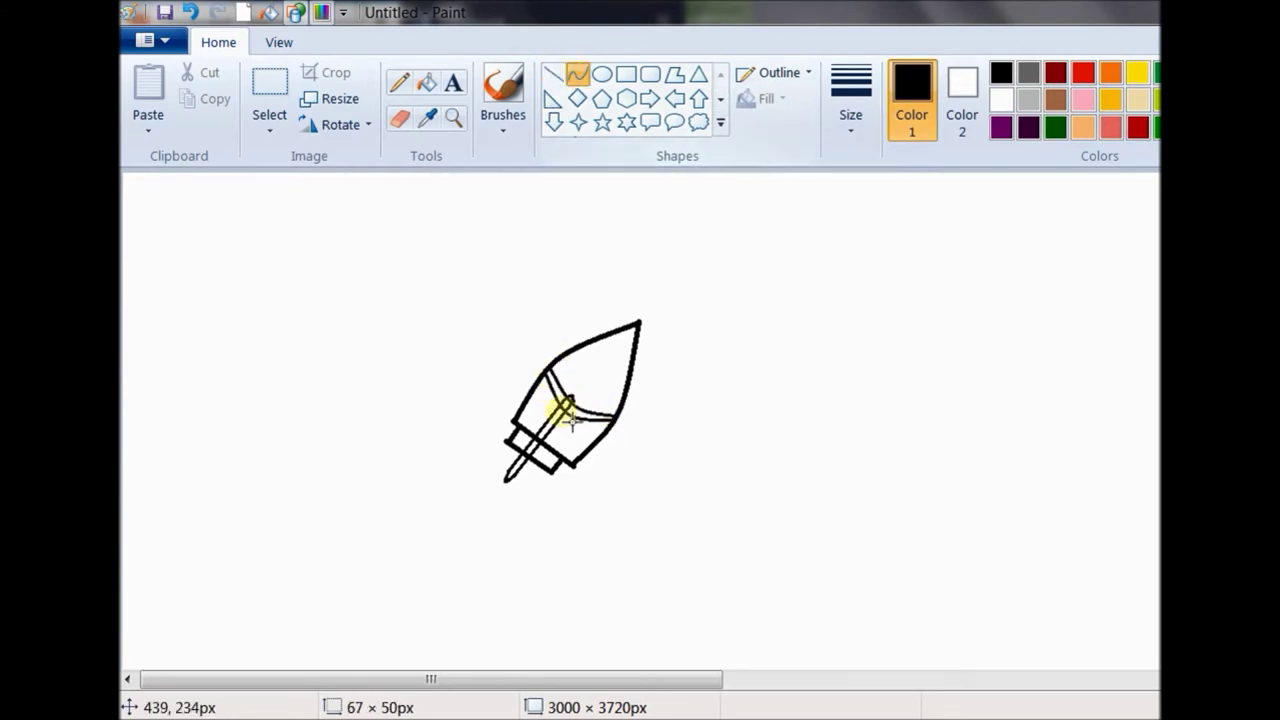
left_click_drag(578, 350, 630, 390)
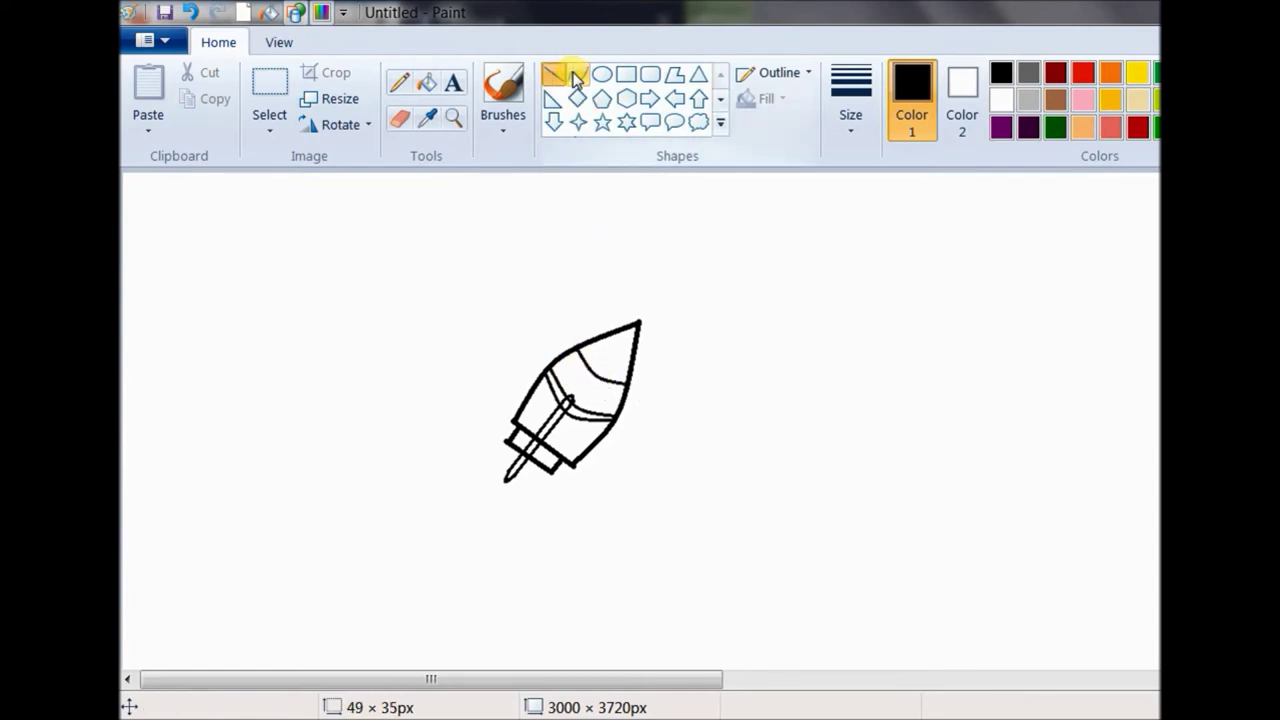
left_click_drag(586, 357, 638, 386)
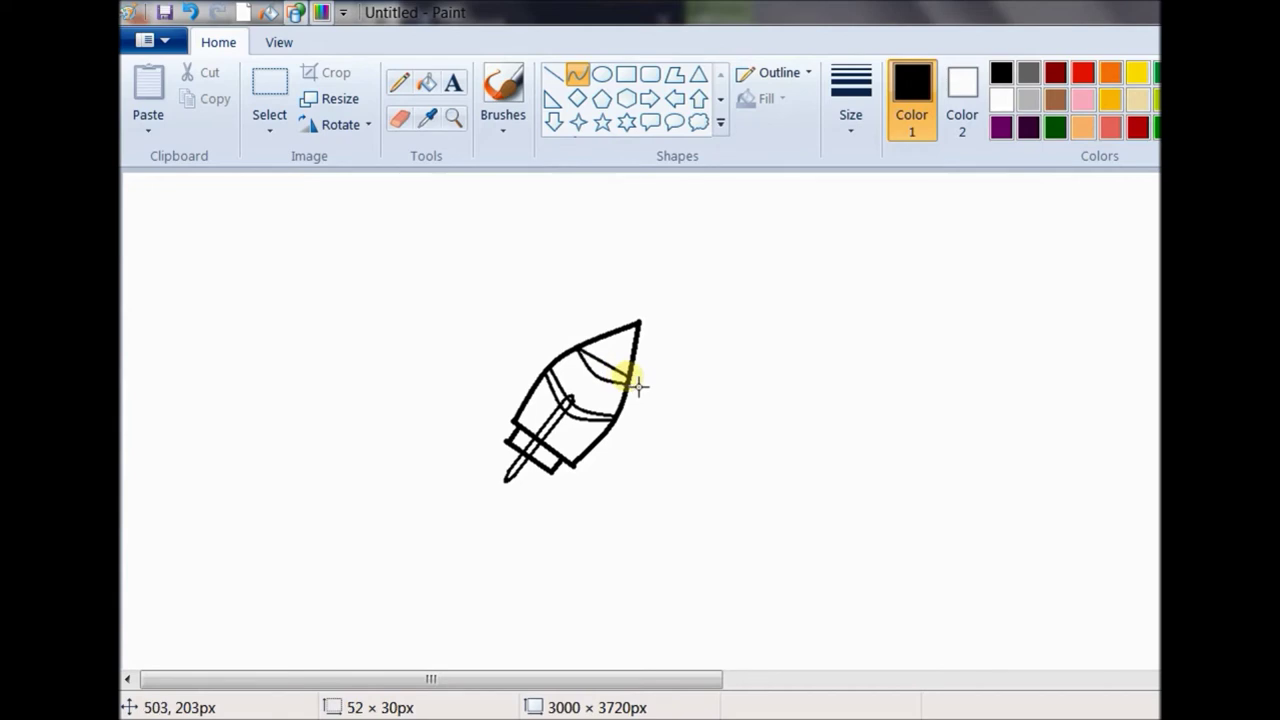
key("ctrl+z")
left_click_drag(588, 344, 630, 372)
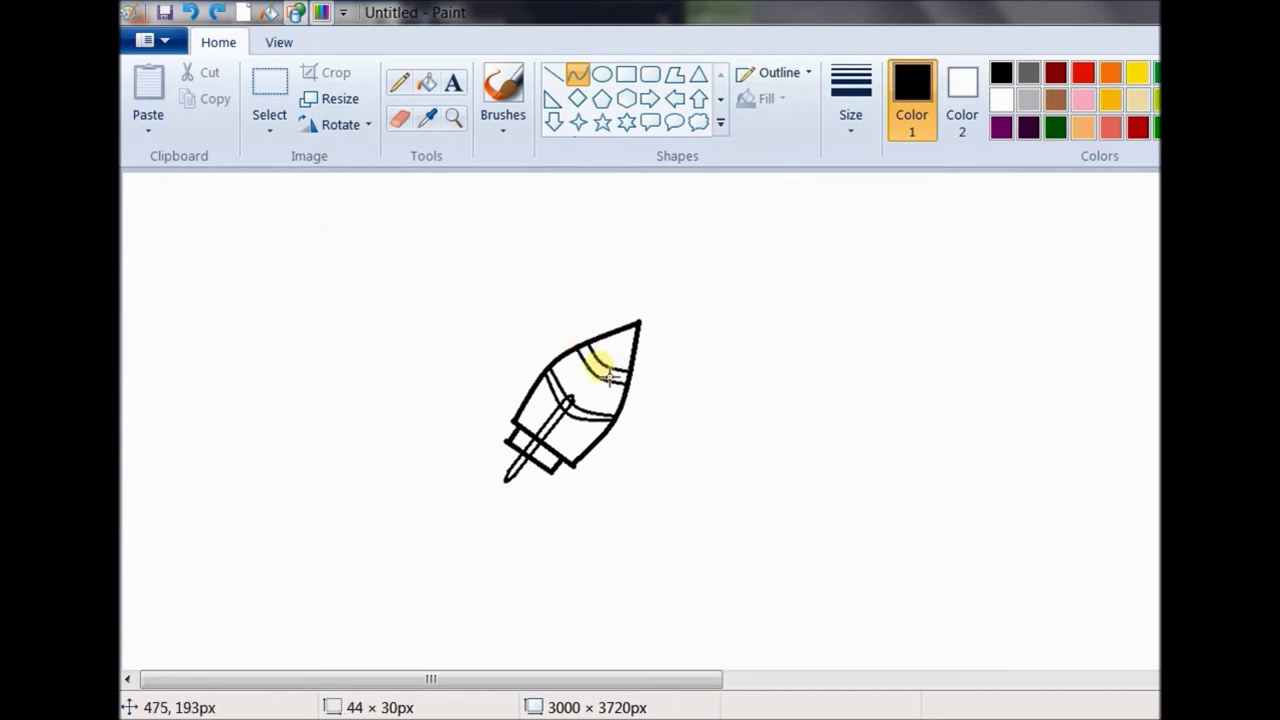
- Draw a round window in the rocket's nose and a smaller oval window about 13 × 17 px between the two bands
left_click(601, 74)
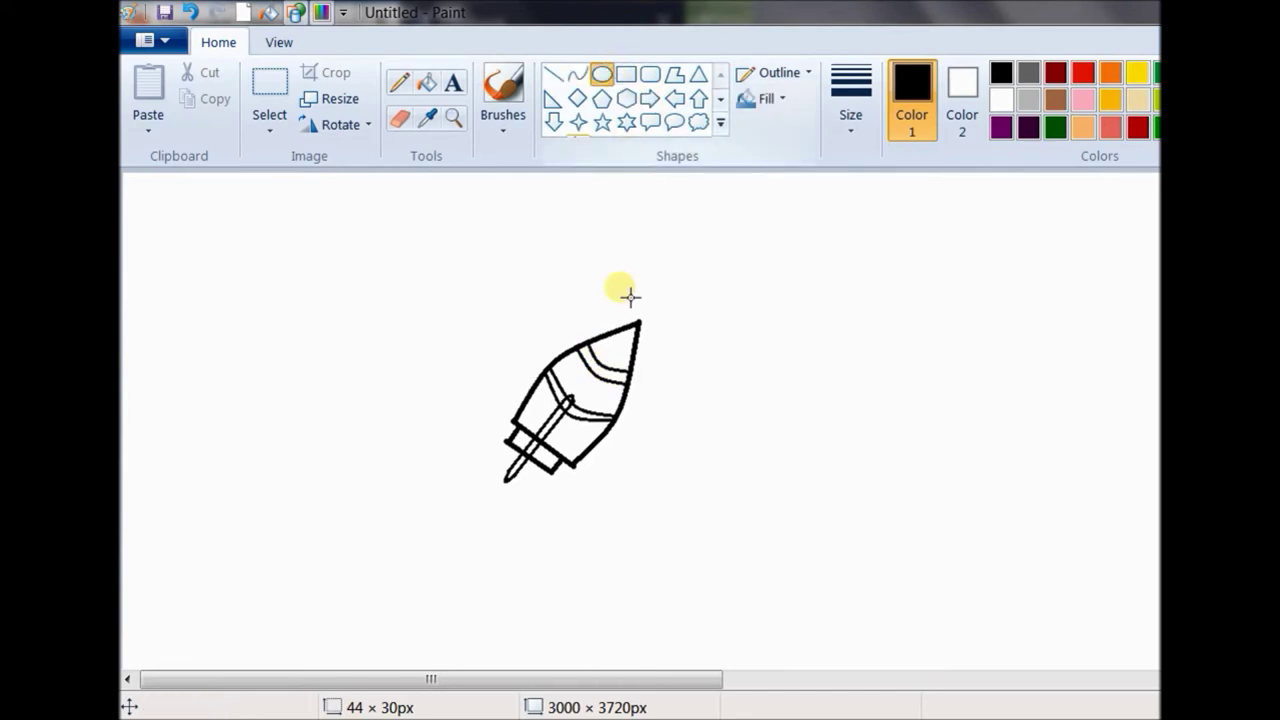
mouse_move(602, 341)
left_mouse_down()
mouse_move(633, 369)
mouse_move(584, 393)
mouse_move(600, 405)
left_mouse_up()
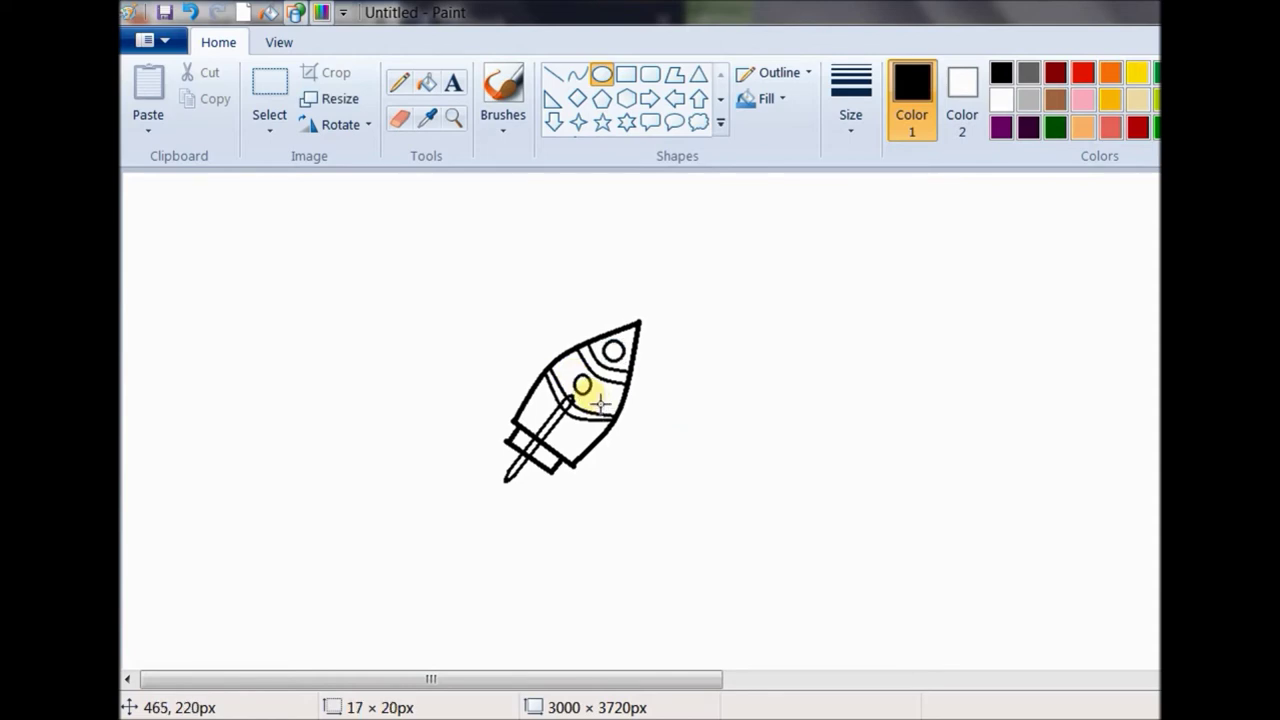
left_click_drag(591, 400, 592, 401)
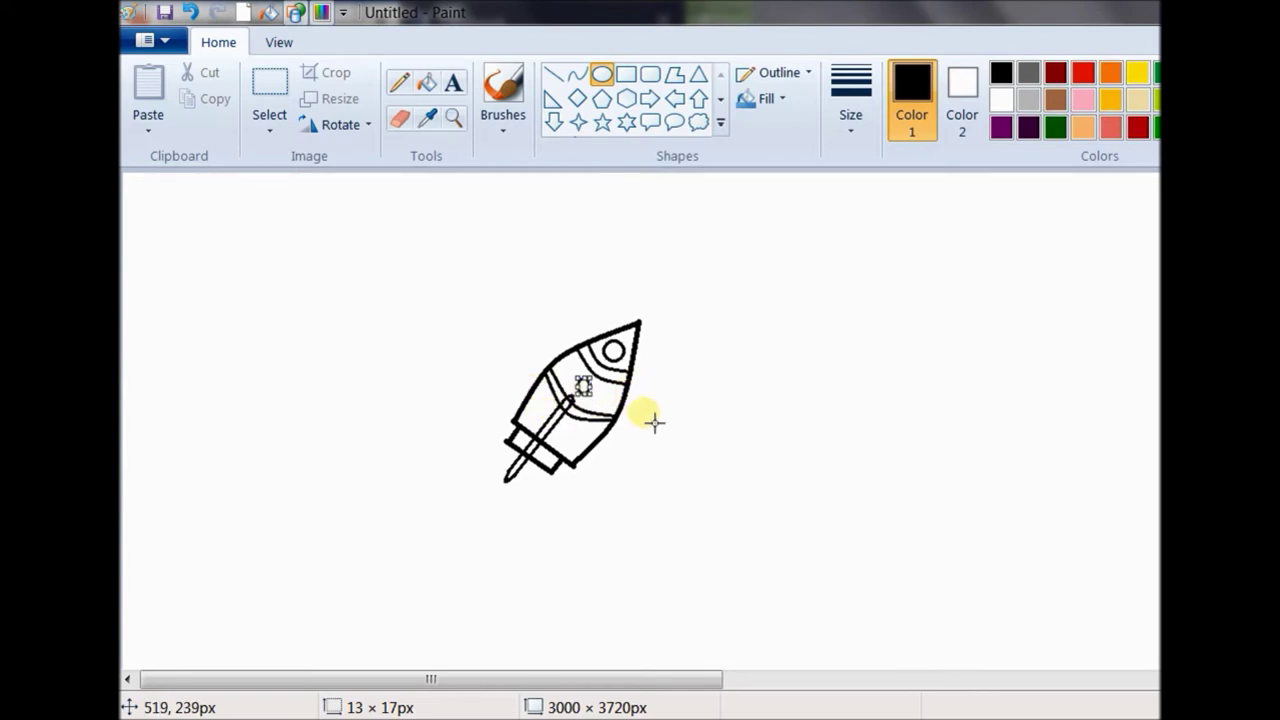
- Draw the flame's two outer curves from the nozzle, the left one about 53 × 35 px
left_click(577, 74)
mouse_move(510, 484)
left_mouse_down()
mouse_move(530, 472)
mouse_move(494, 456)
mouse_move(461, 485)
mouse_move(483, 461)
left_mouse_up()
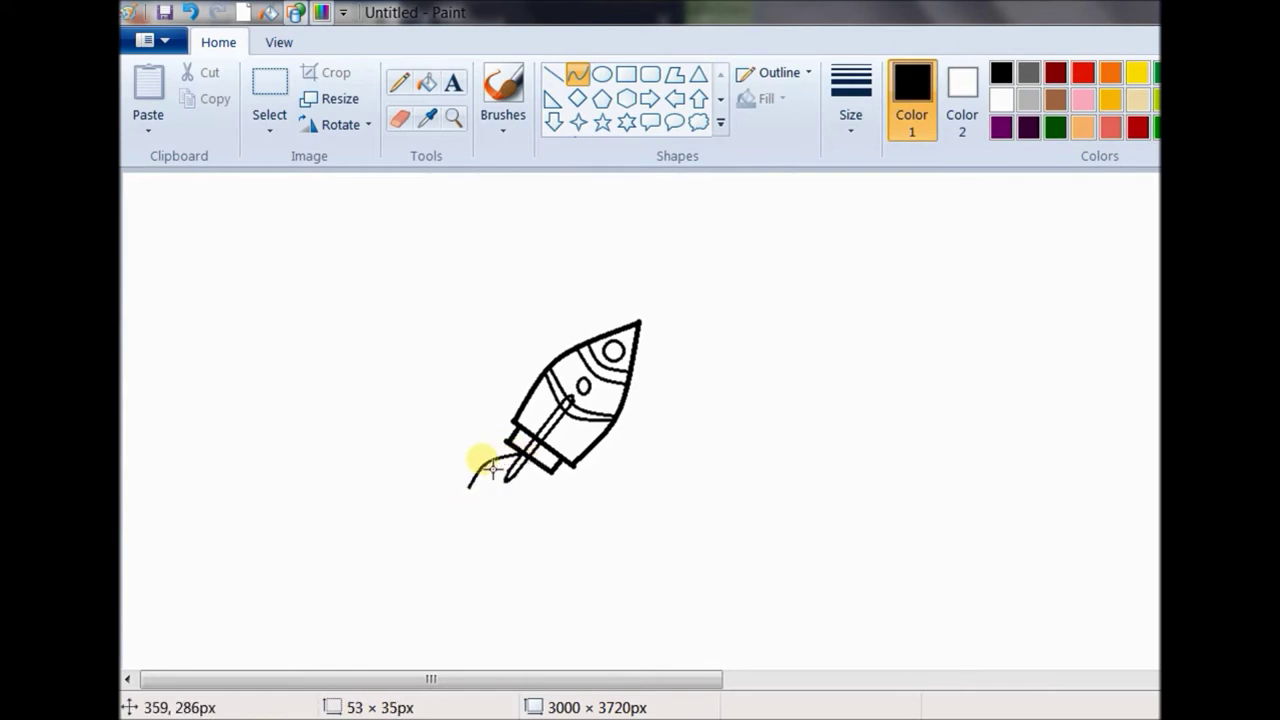
left_click(571, 75)
left_click_drag(530, 453, 540, 501)
- Draw the left flame tongue's inner hook about 22 × 14 px and the middle tongue's left edge about 28 × 44 px
left_click(553, 74)
left_click(577, 74)
left_click_drag(470, 488, 499, 482)
left_click(554, 75)
left_click(576, 76)
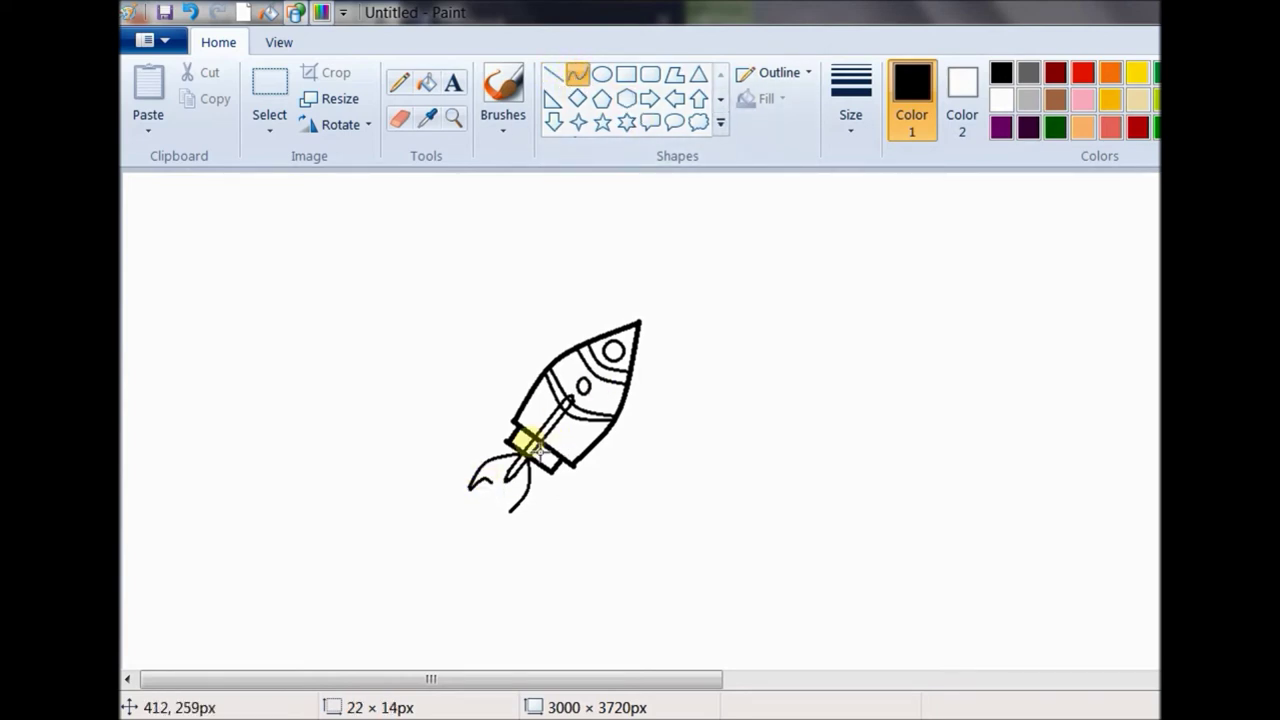
mouse_move(498, 493)
left_mouse_down()
mouse_move(478, 538)
mouse_move(489, 510)
left_mouse_up()
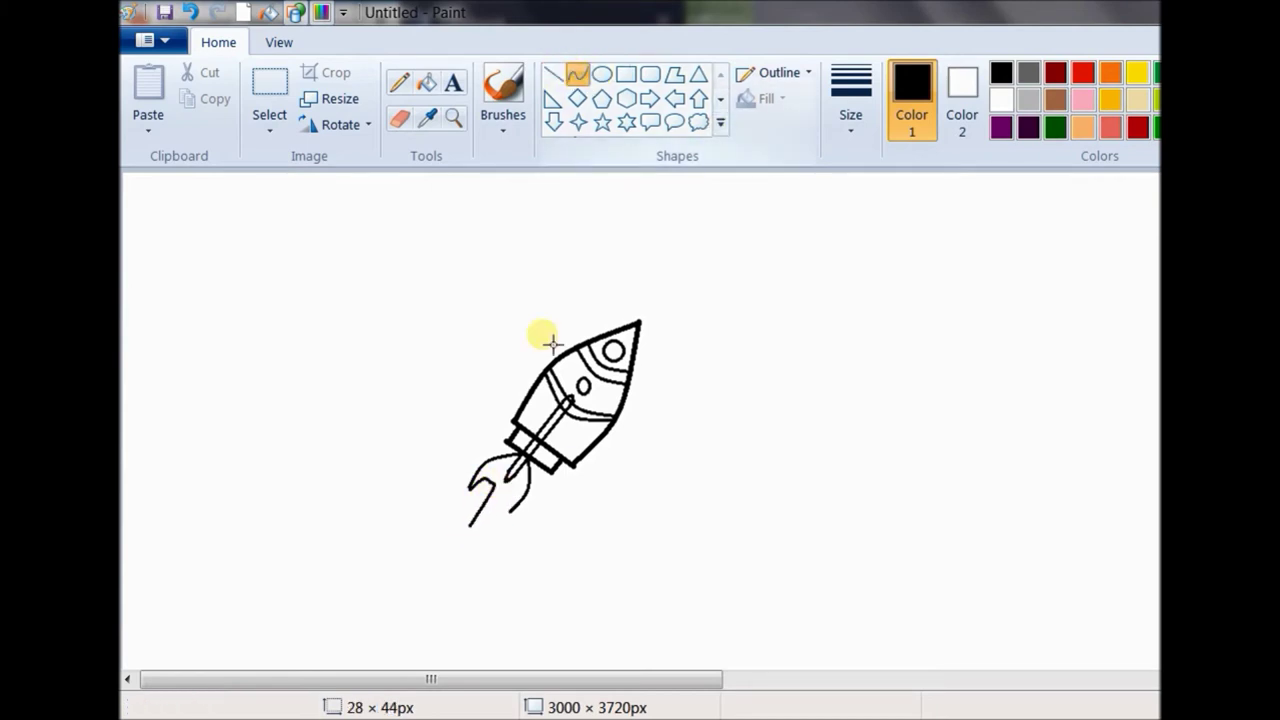
- Close the flame with a curved hook from the right tongue's tip and a curve about 25 × 28 px to the middle tip
left_click_drag(519, 519, 505, 493)
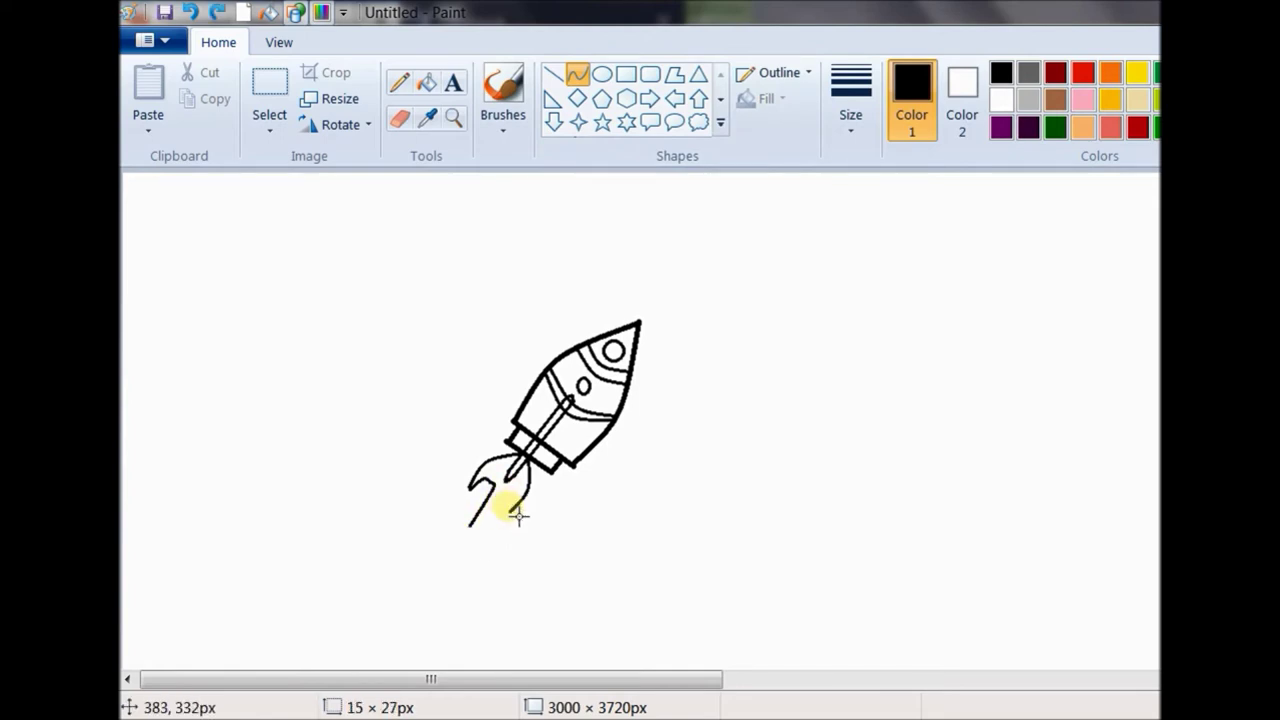
left_click_drag(519, 519, 497, 510)
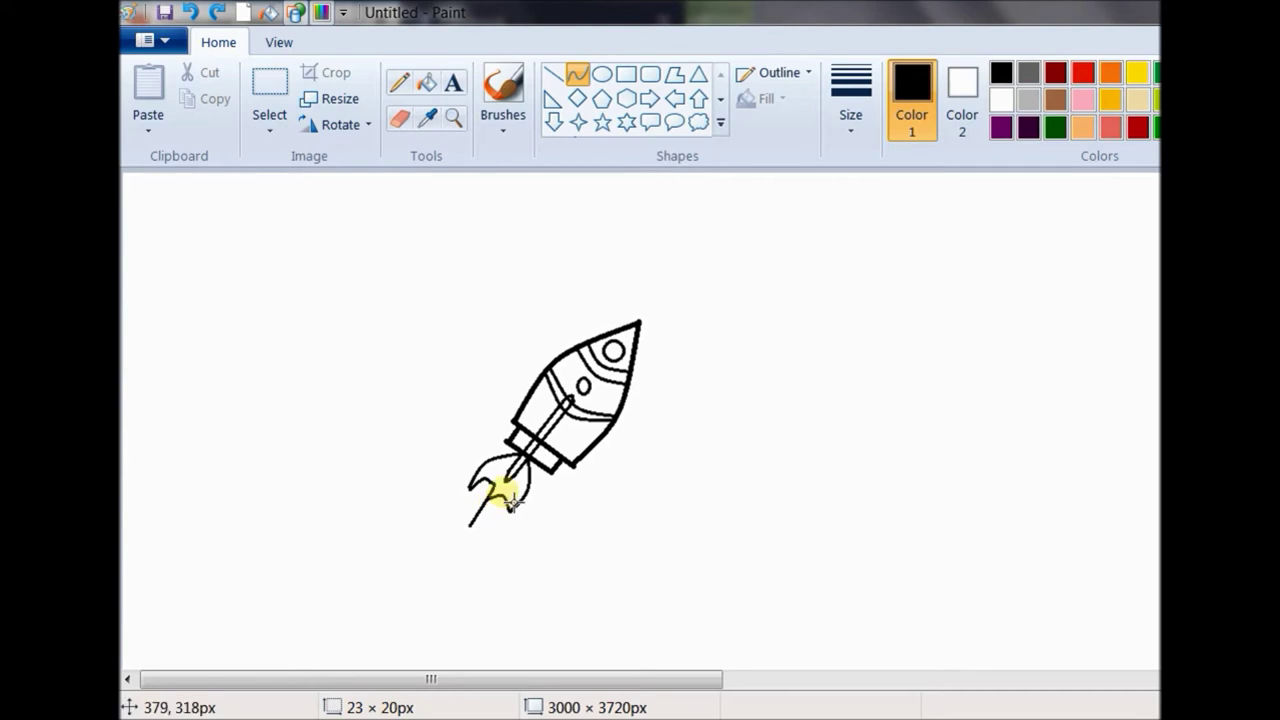
left_click_drag(522, 520, 510, 511)
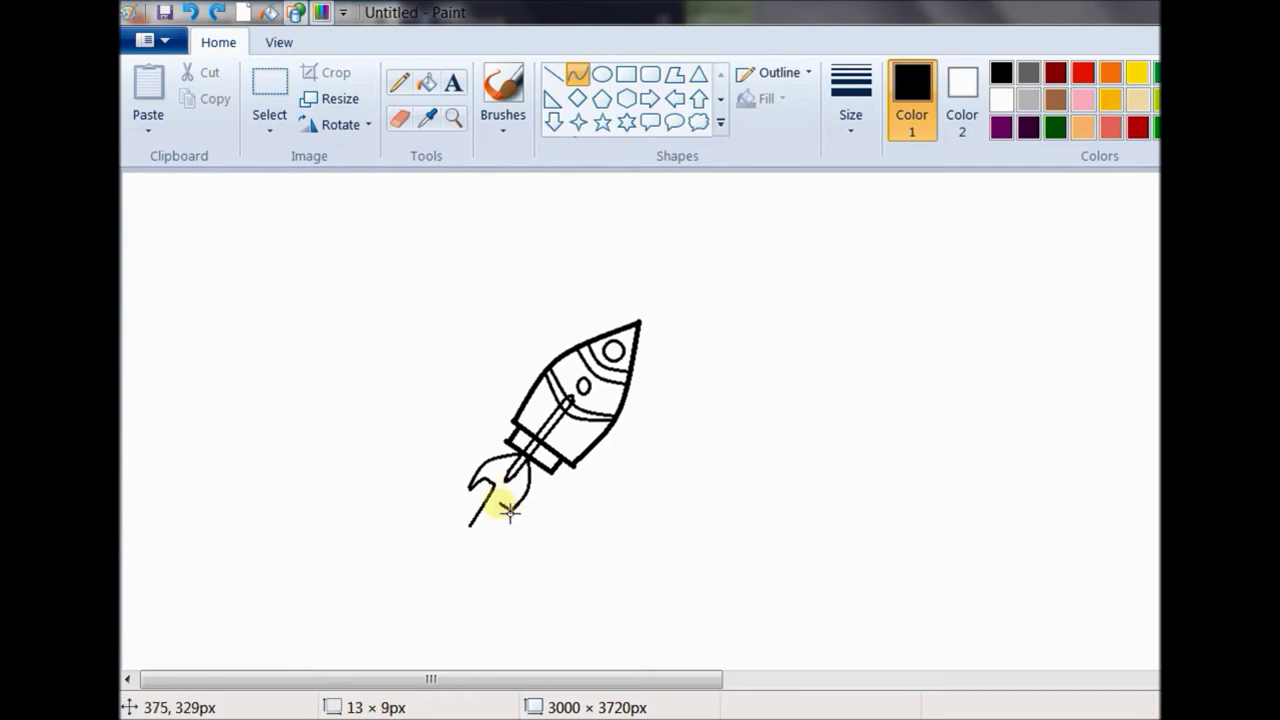
left_click(575, 76)
left_click_drag(505, 508, 481, 536)
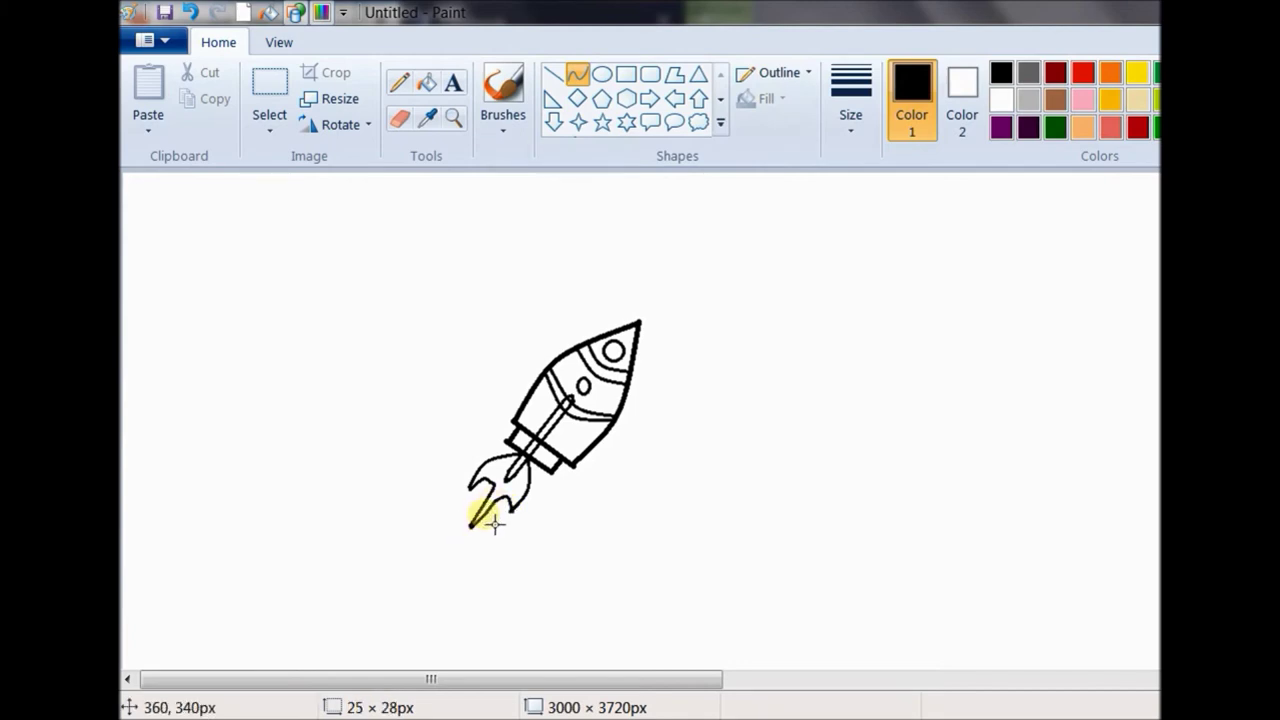
left_click(575, 76)
left_click_drag(500, 490, 441, 556)
key("ctrl+z")
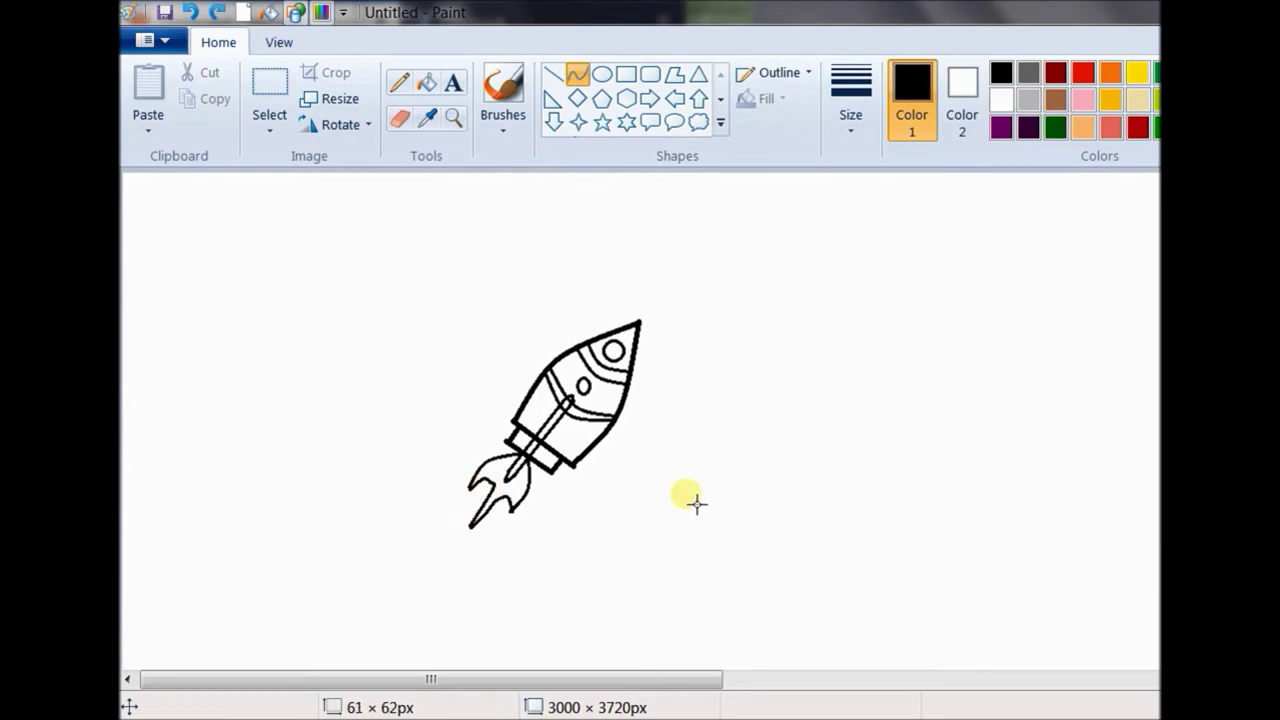
- Draw the left fin with outer curves about 50 × 15 px and 15 × 57 px and inner curves about 36 × 50 px and 13 × 13 px
left_click_drag(549, 378, 510, 359)
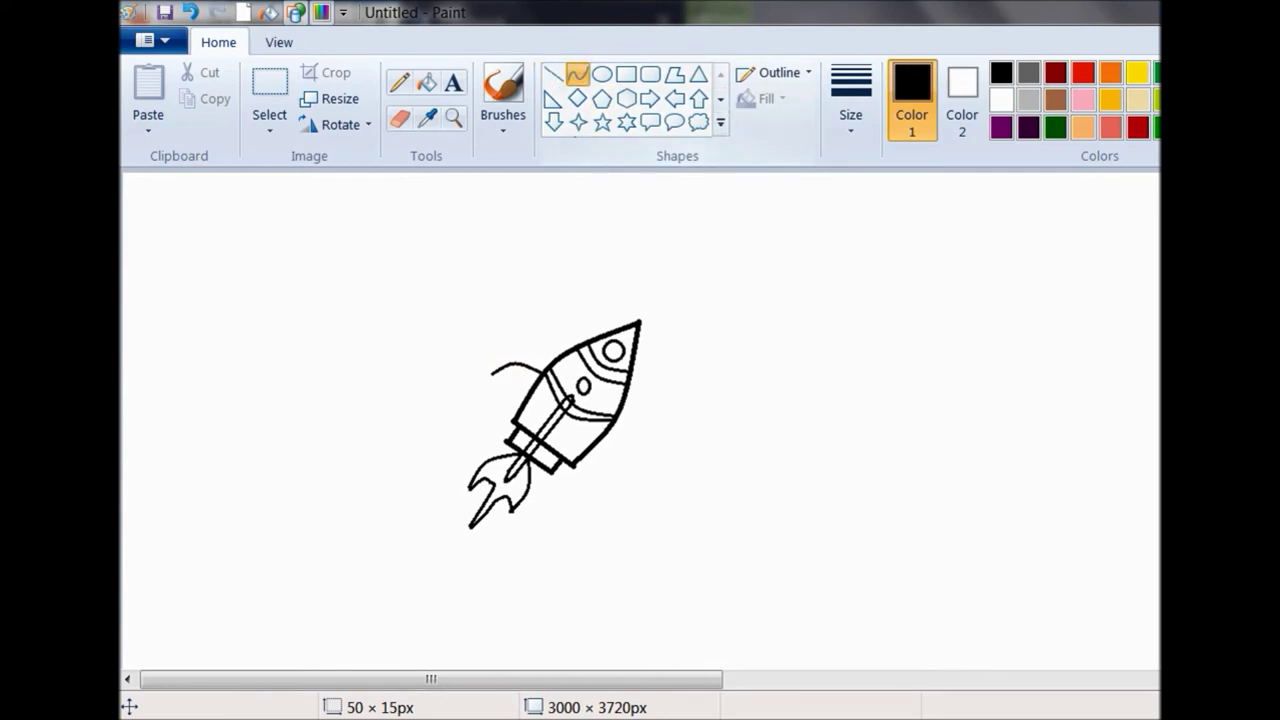
left_click_drag(493, 374, 487, 438)
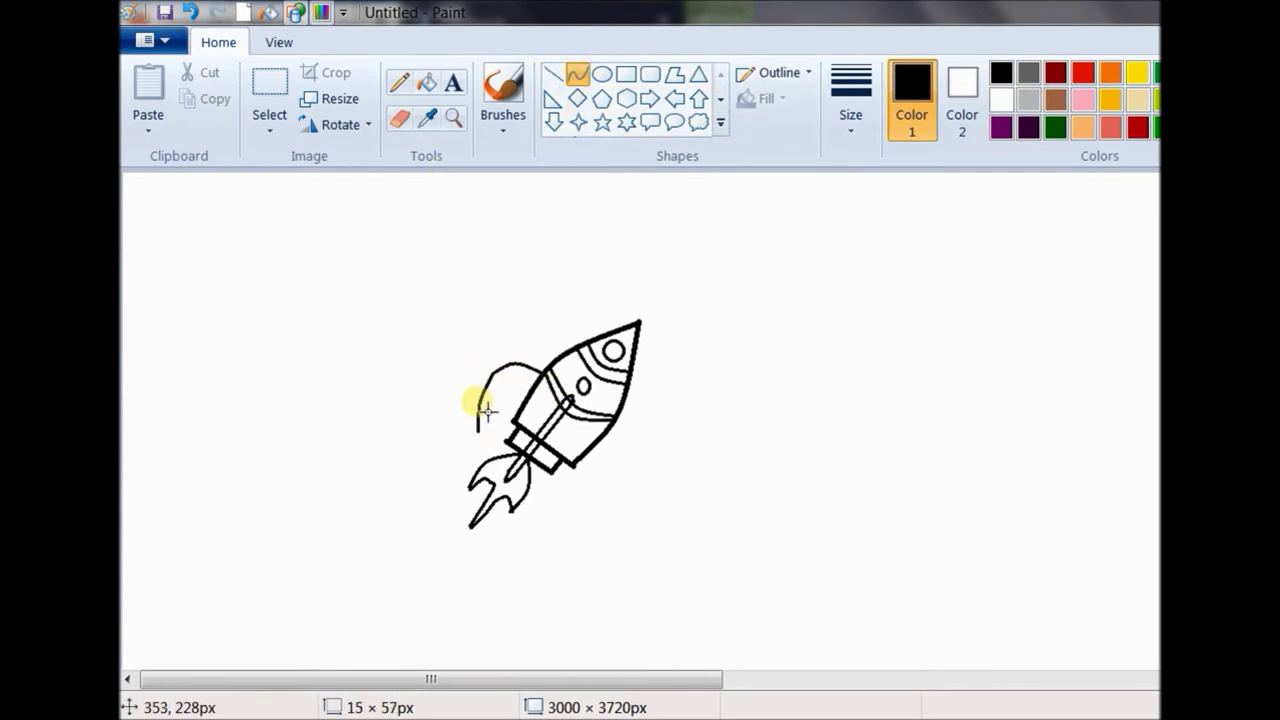
left_click_drag(489, 440, 500, 395)
left_click(575, 76)
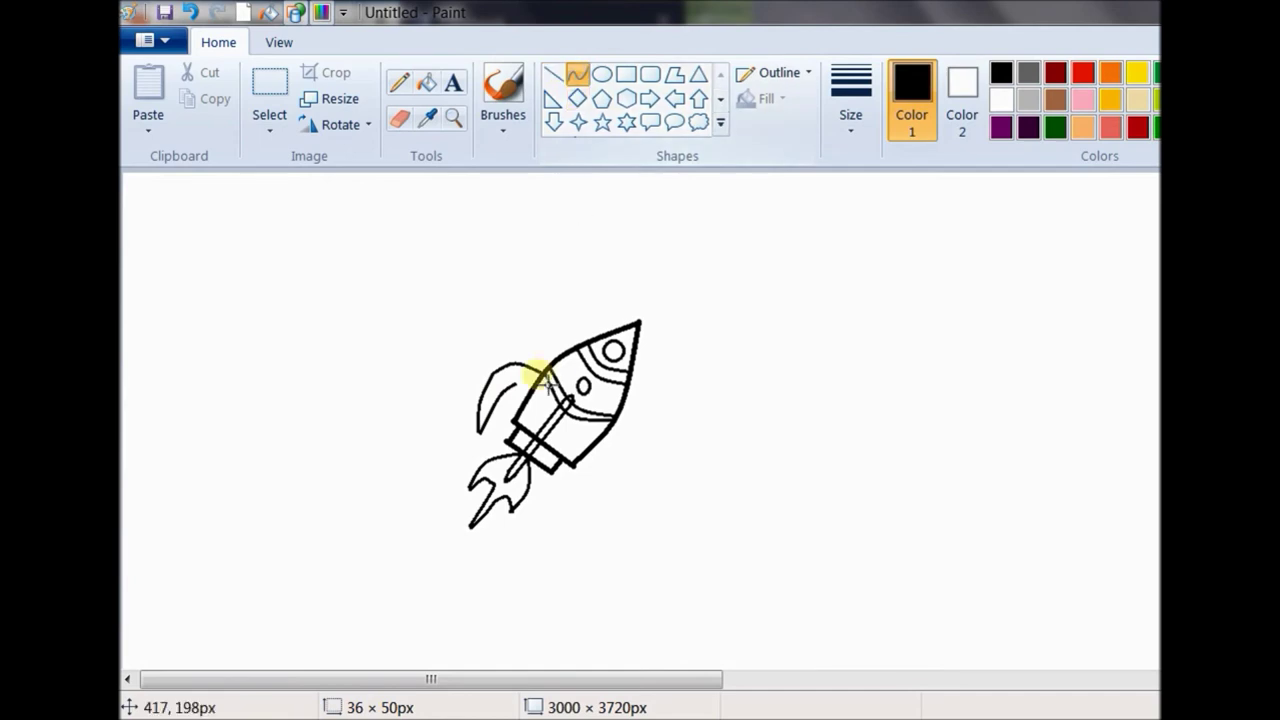
left_click_drag(517, 386, 530, 400)
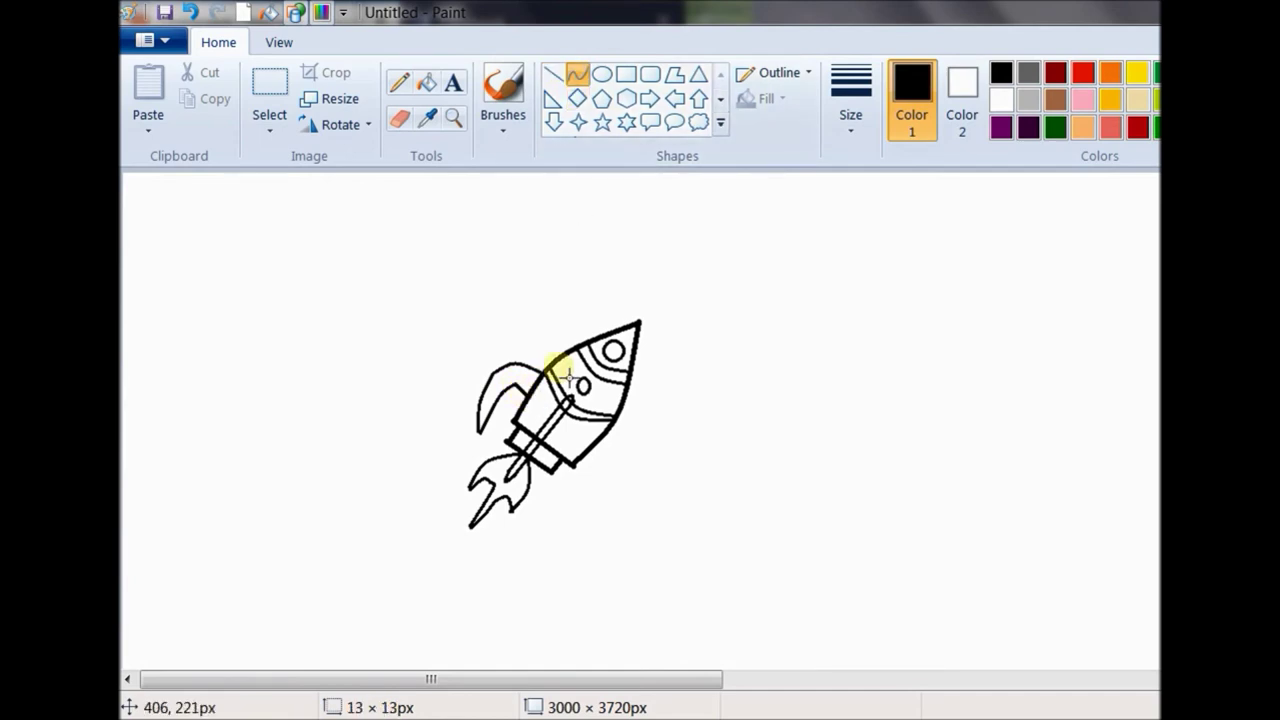
left_click_drag(634, 412, 615, 495)
key("ctrl+z")
left_click(575, 76)
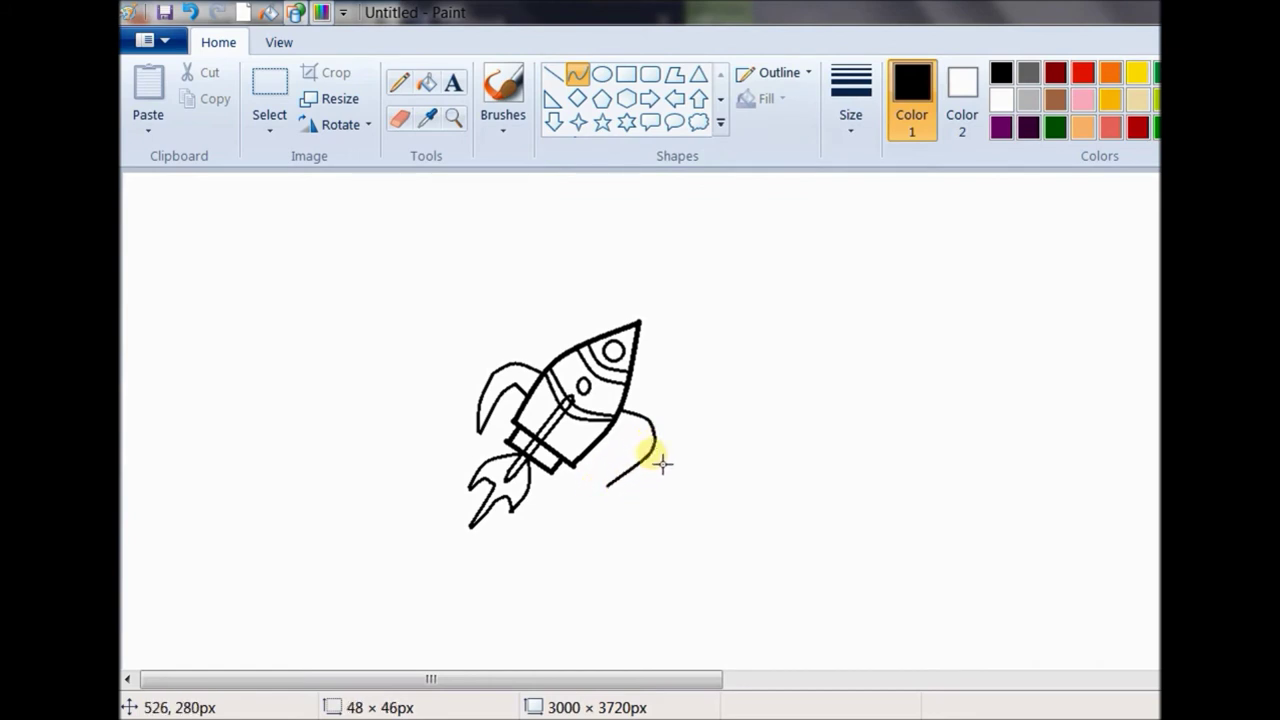
mouse_move(623, 451)
left_mouse_down()
mouse_move(618, 497)
mouse_move(640, 450)
left_mouse_up()
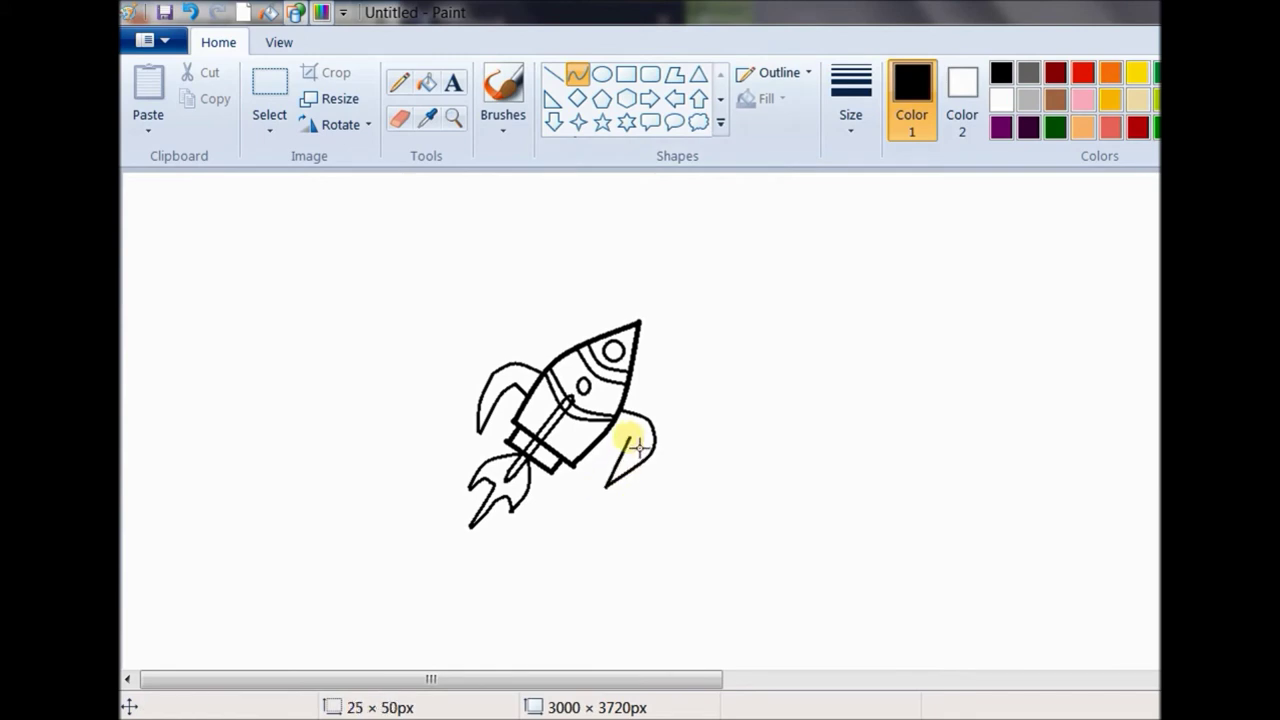
left_click(574, 76)
- Draw the right fin with outer curves about 24 × 24 px and 38 × 46 px, then its inner edge, closing with a 19 × 7 px curve
left_click_drag(622, 436, 618, 434)
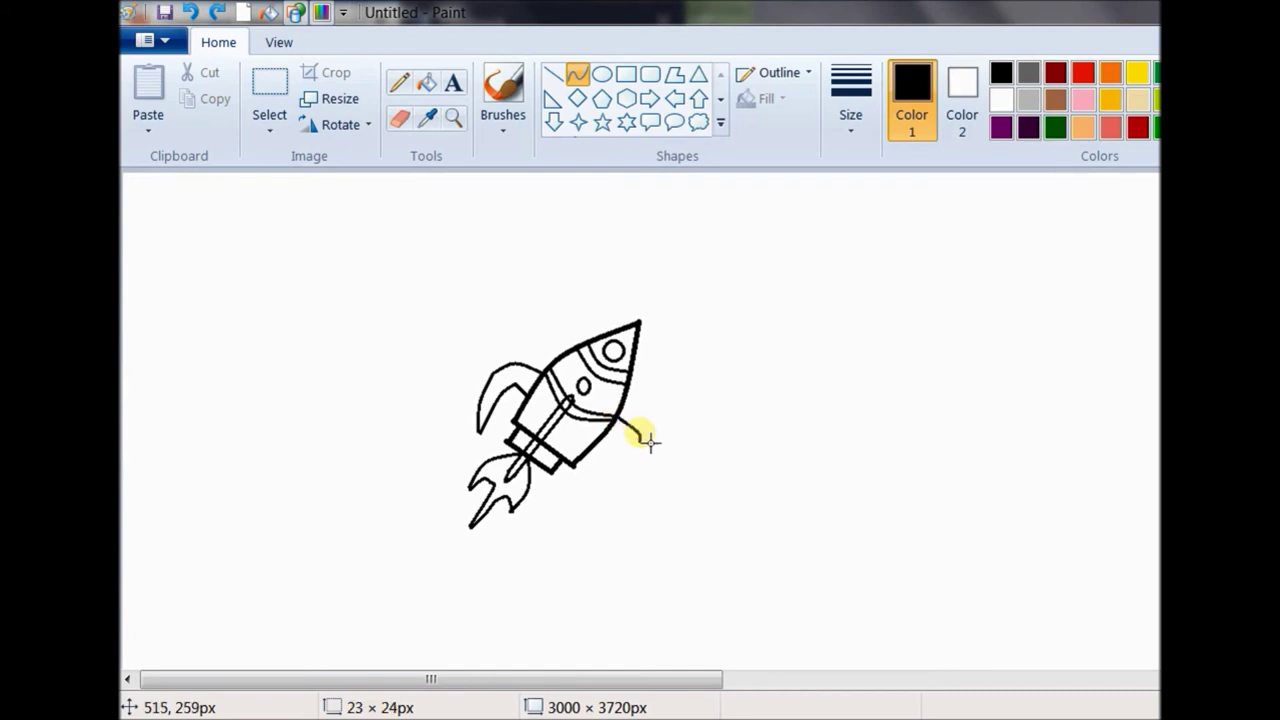
left_click(550, 78)
left_click(575, 78)
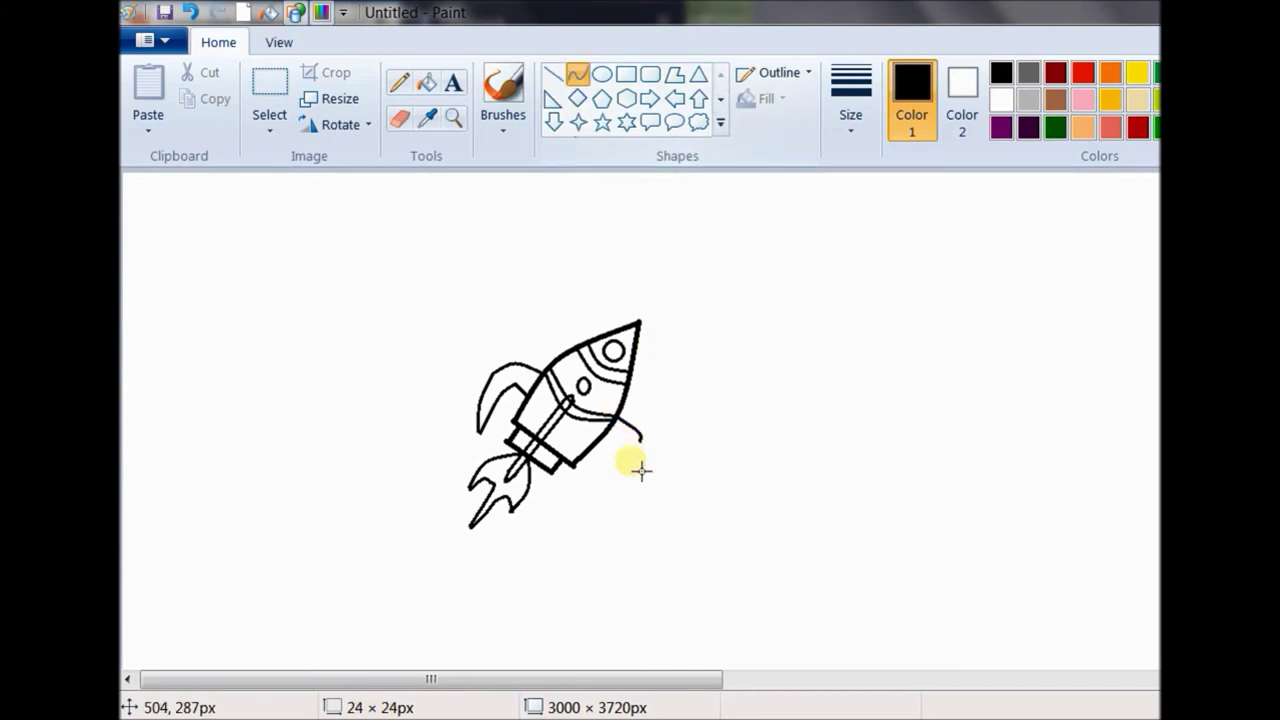
left_click_drag(642, 443, 628, 480)
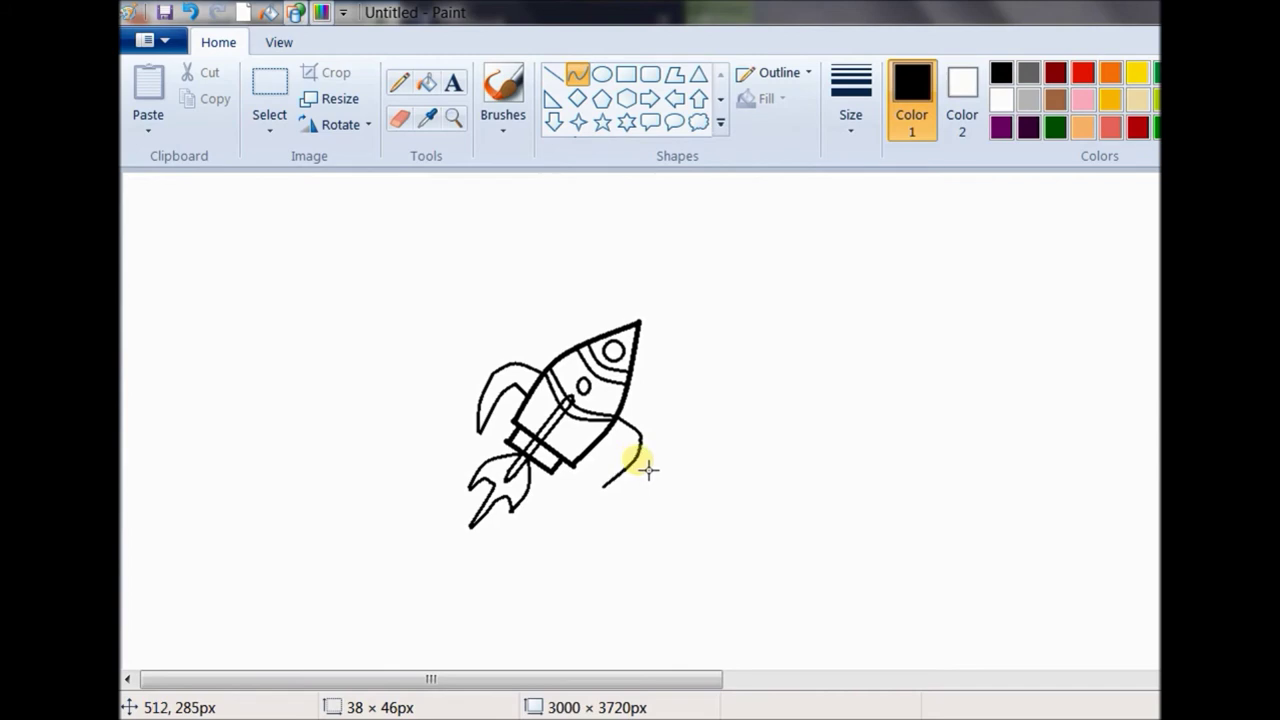
left_click(553, 76)
left_click(574, 78)
left_click_drag(611, 495, 626, 450)
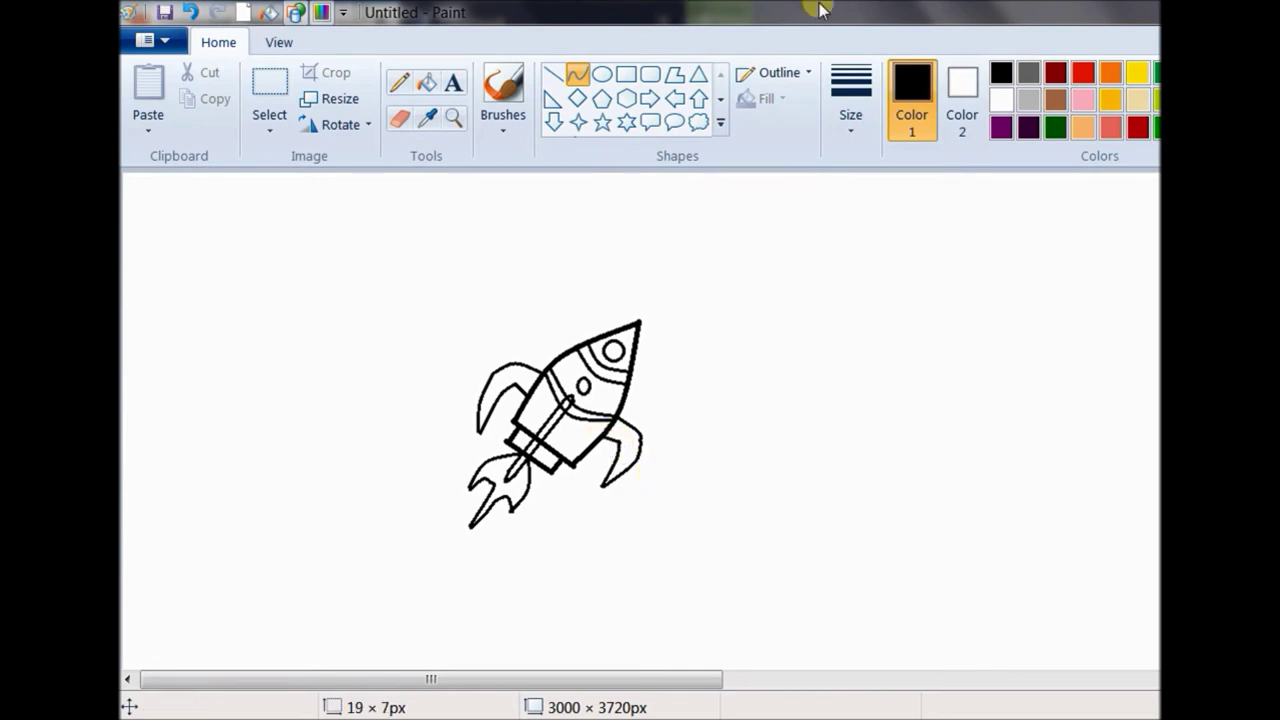
- Fill the rocket's middle hull section, both lower hull halves and the nose with red
left_click(428, 84)
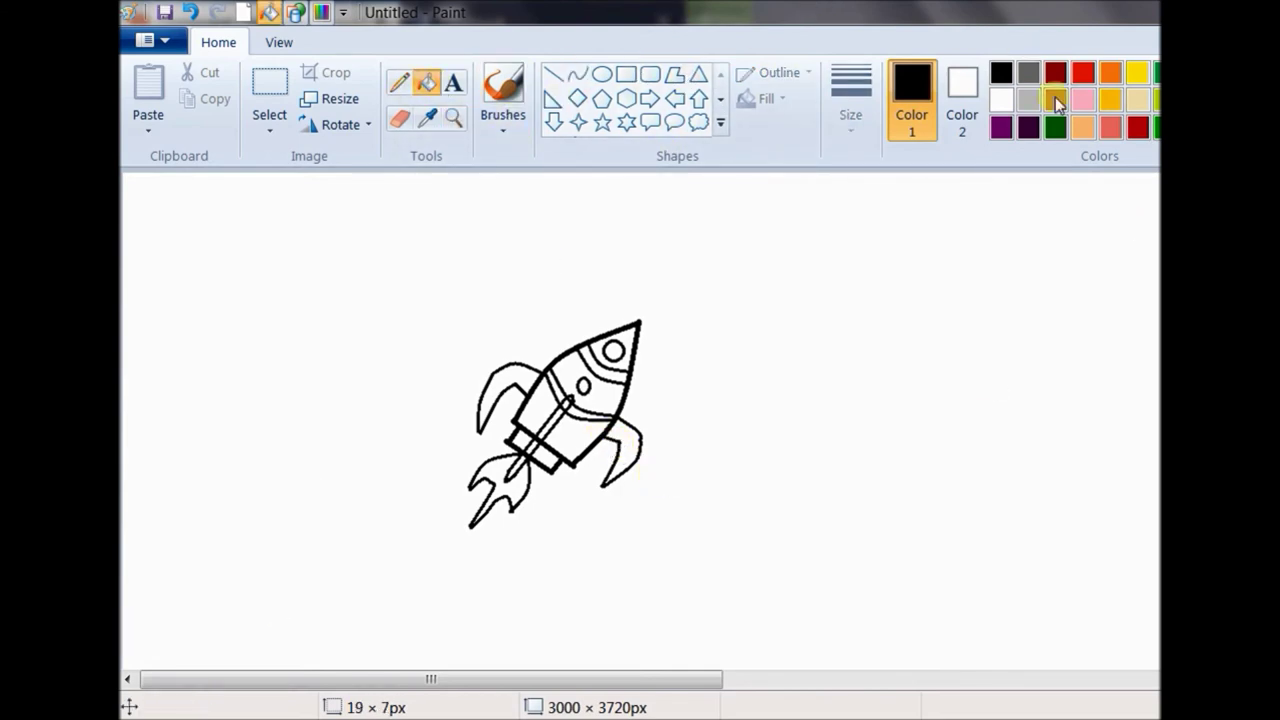
left_click(1085, 74)
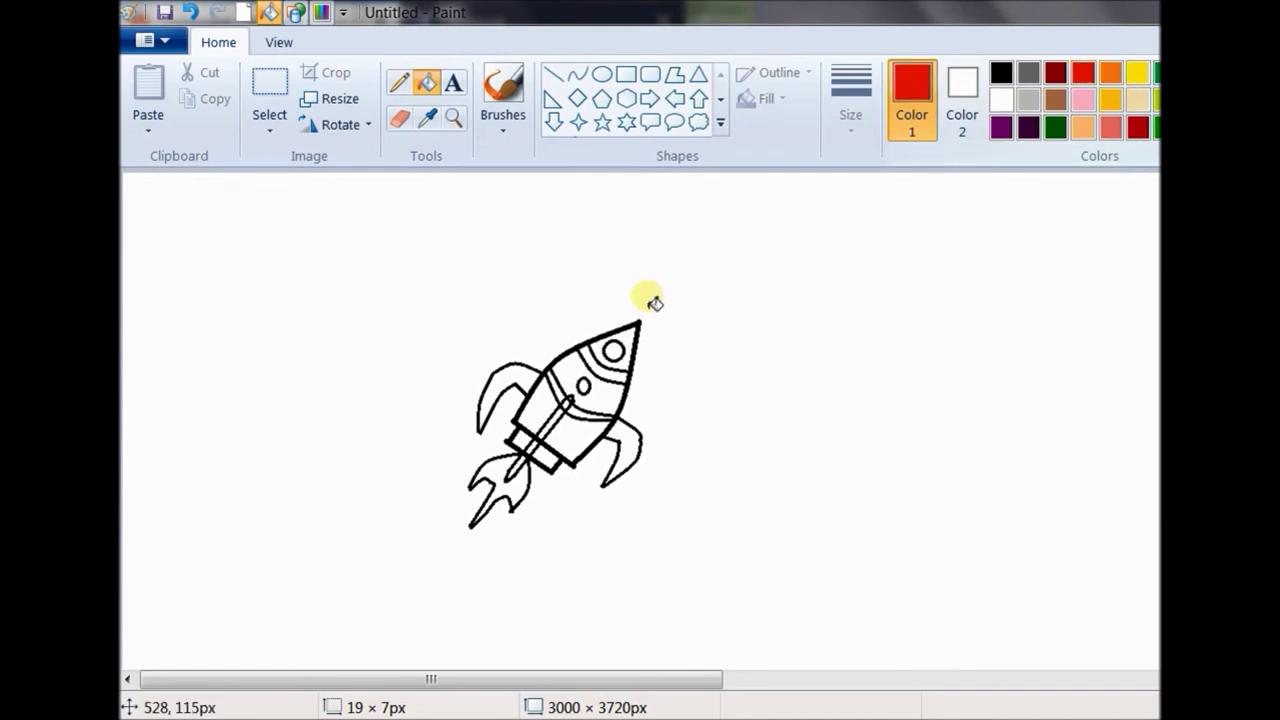
left_click(578, 442)
left_click(607, 401)
left_click(547, 415)
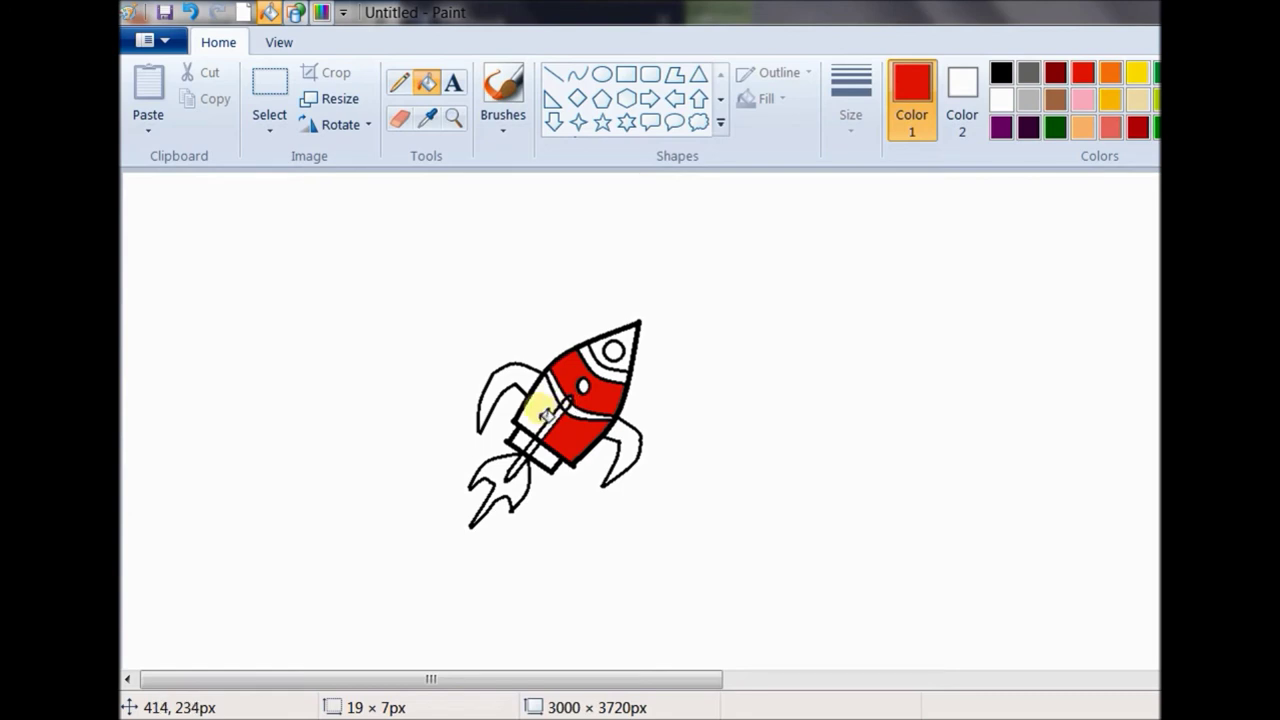
left_click(540, 402)
left_click(615, 350)
left_click(627, 339)
- Fill both windows and the lower hull band with indigo blue
left_click(1218, 73)
left_click(614, 350)
left_click(585, 390)
left_click(580, 412)
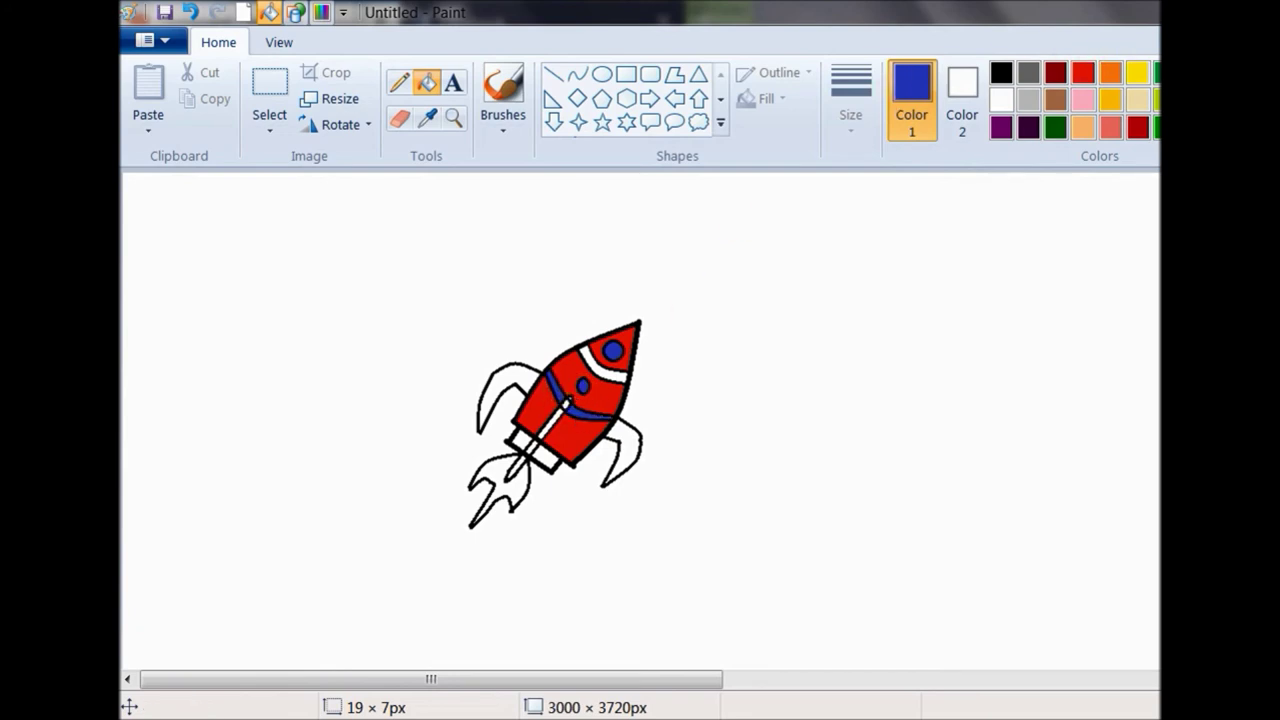
- Fill the long central fin down to the flame and both side fins with orange
left_click(1138, 76)
left_click(1110, 72)
left_click(560, 424)
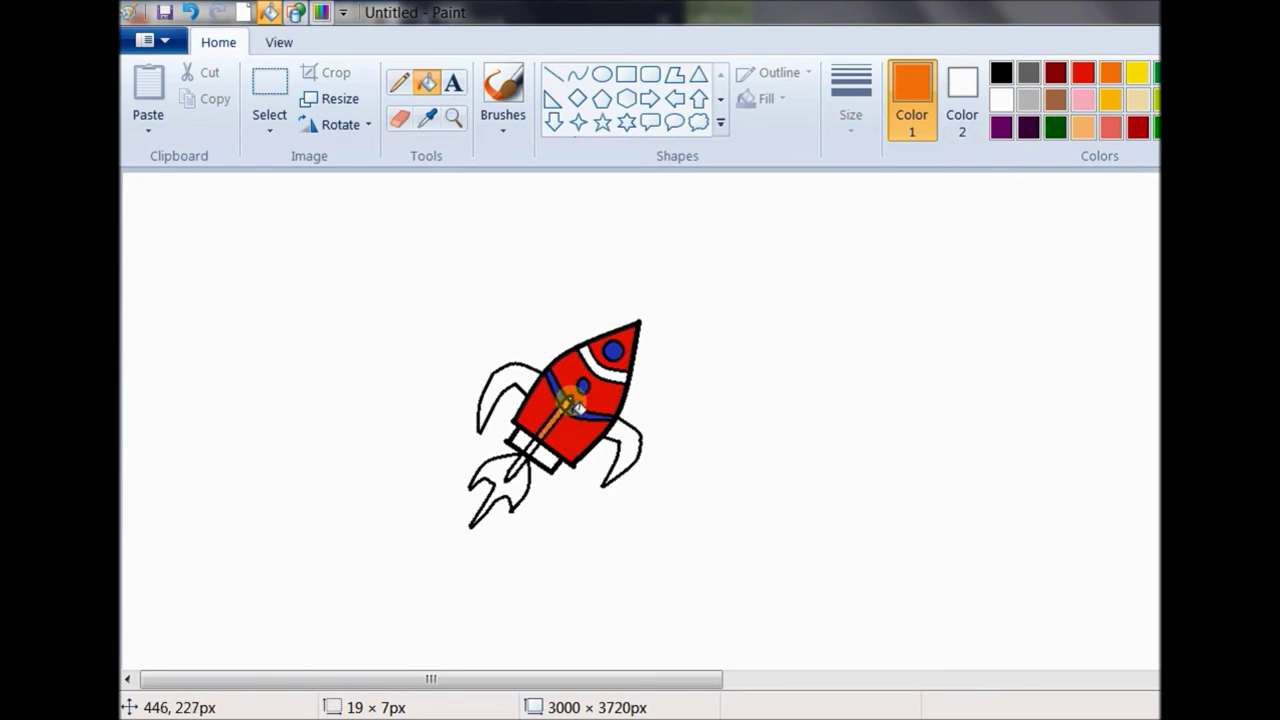
left_click(577, 407)
key("ctrl+z")
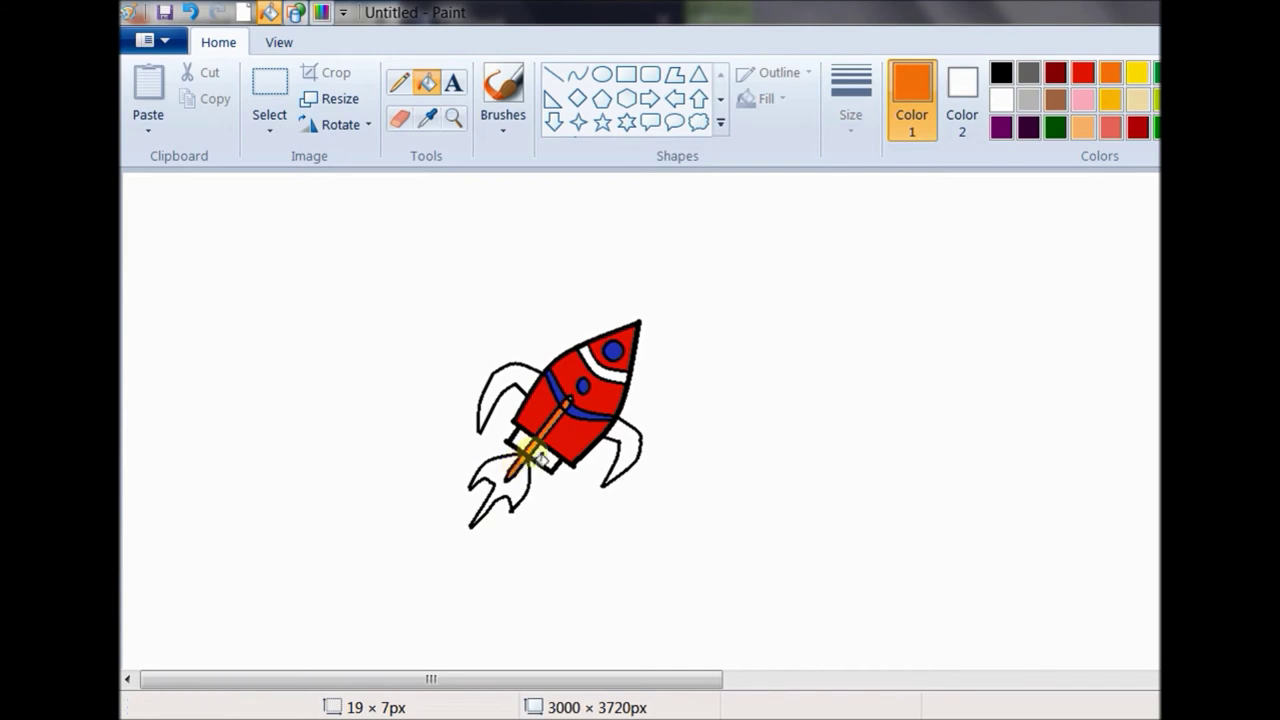
left_click(636, 447)
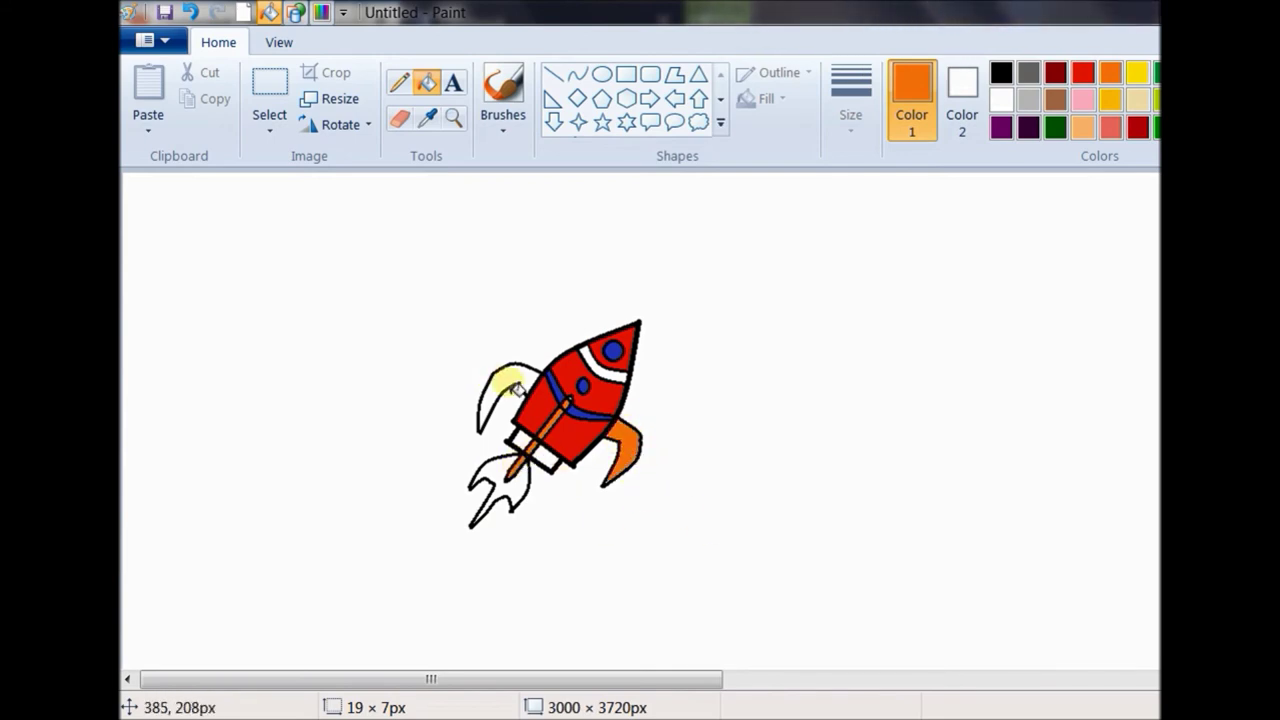
left_click(516, 389)
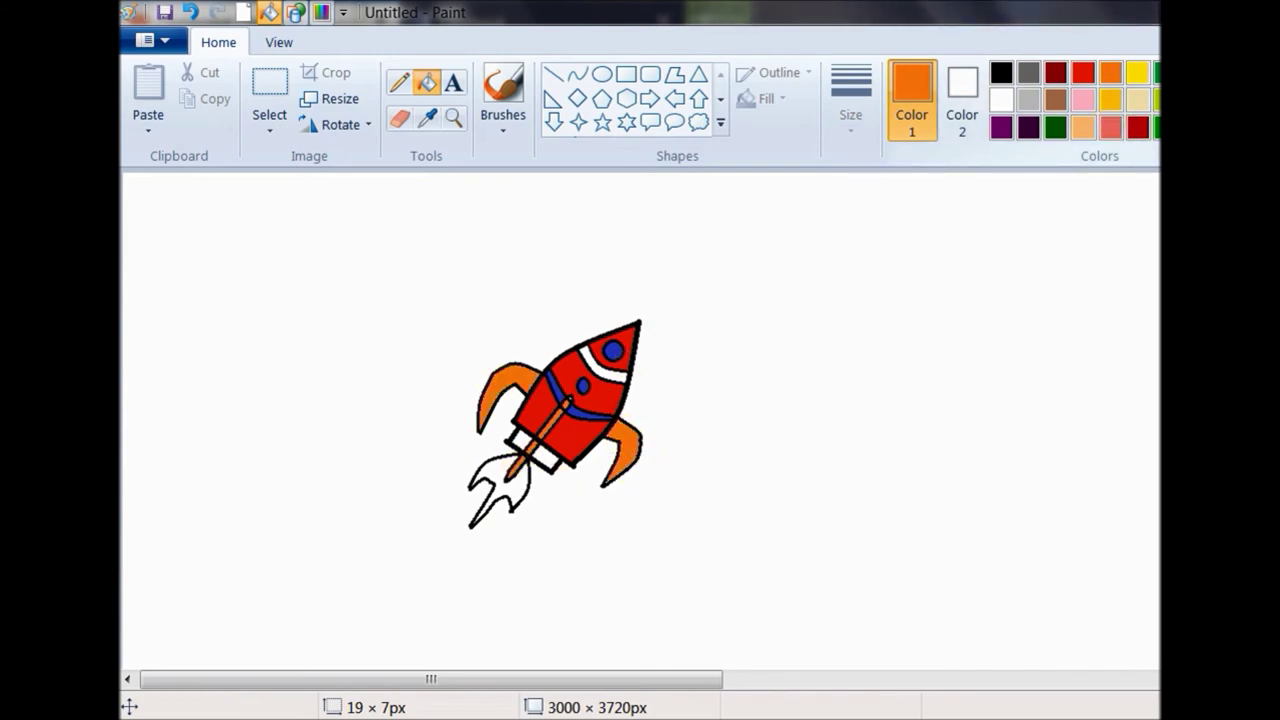
- Fill the upper and lower hull bands with blue-gray
left_click(1191, 72)
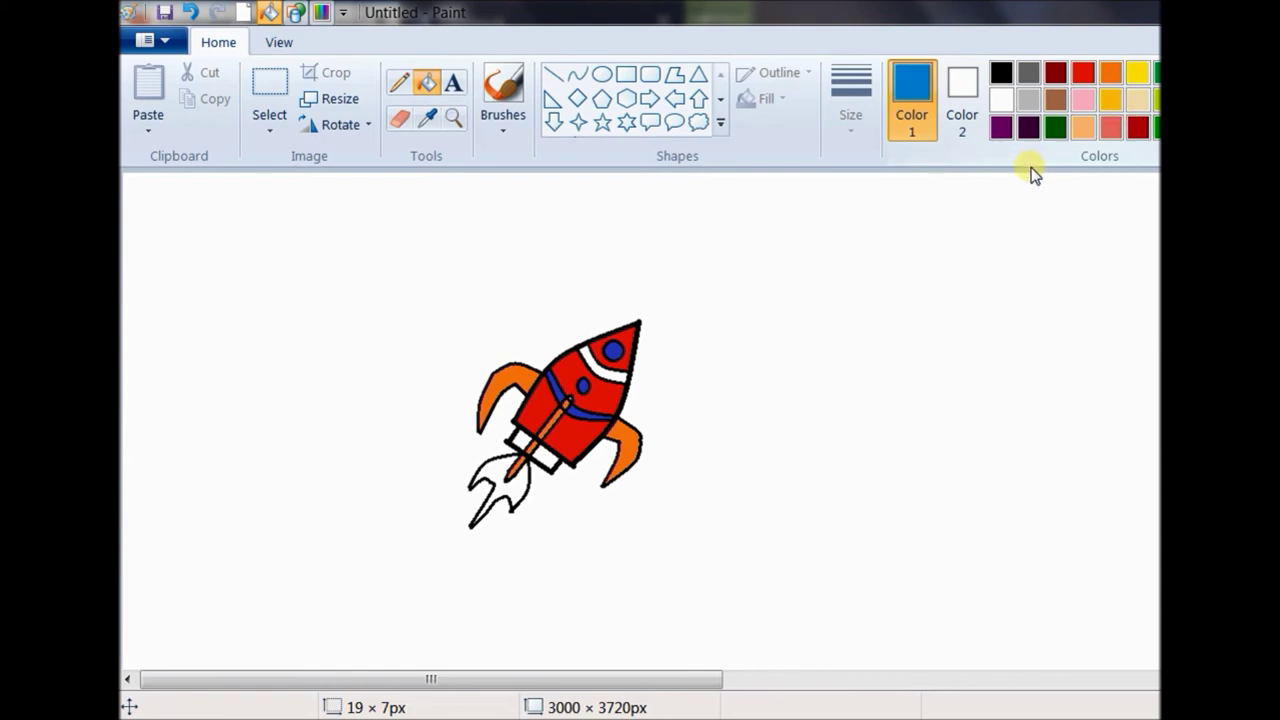
left_click(1218, 99)
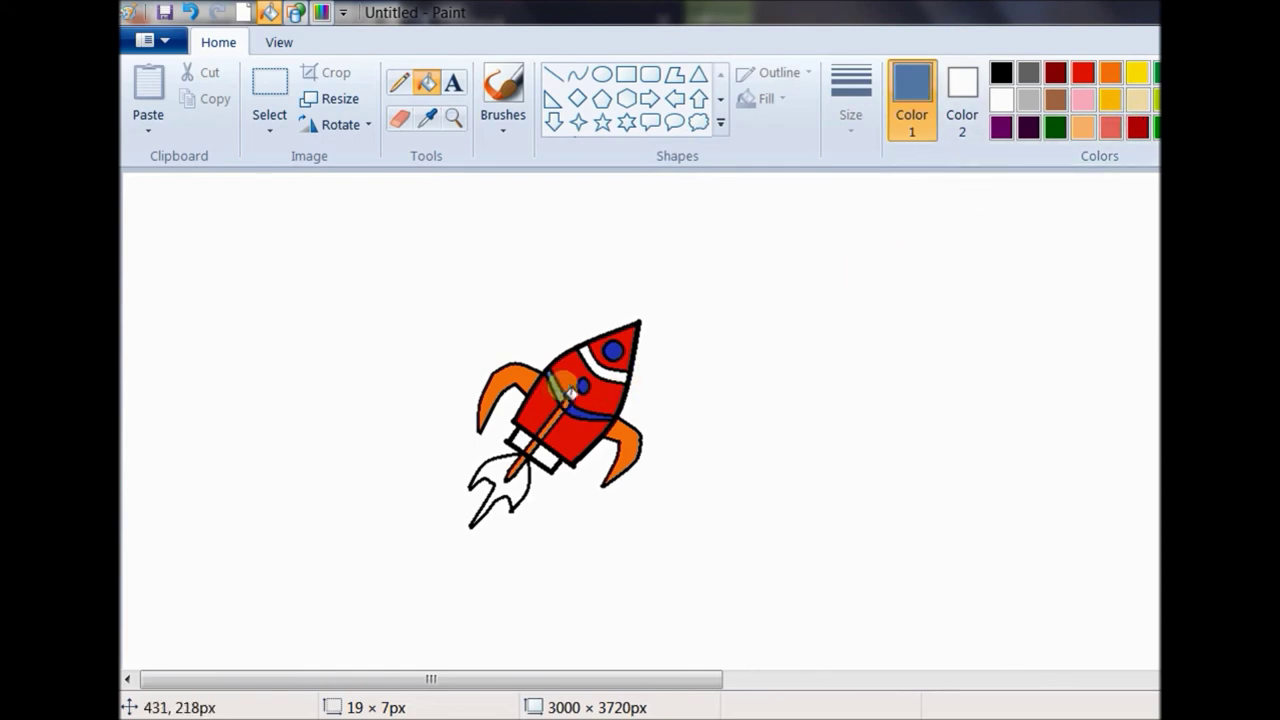
left_click(606, 372)
left_click(586, 418)
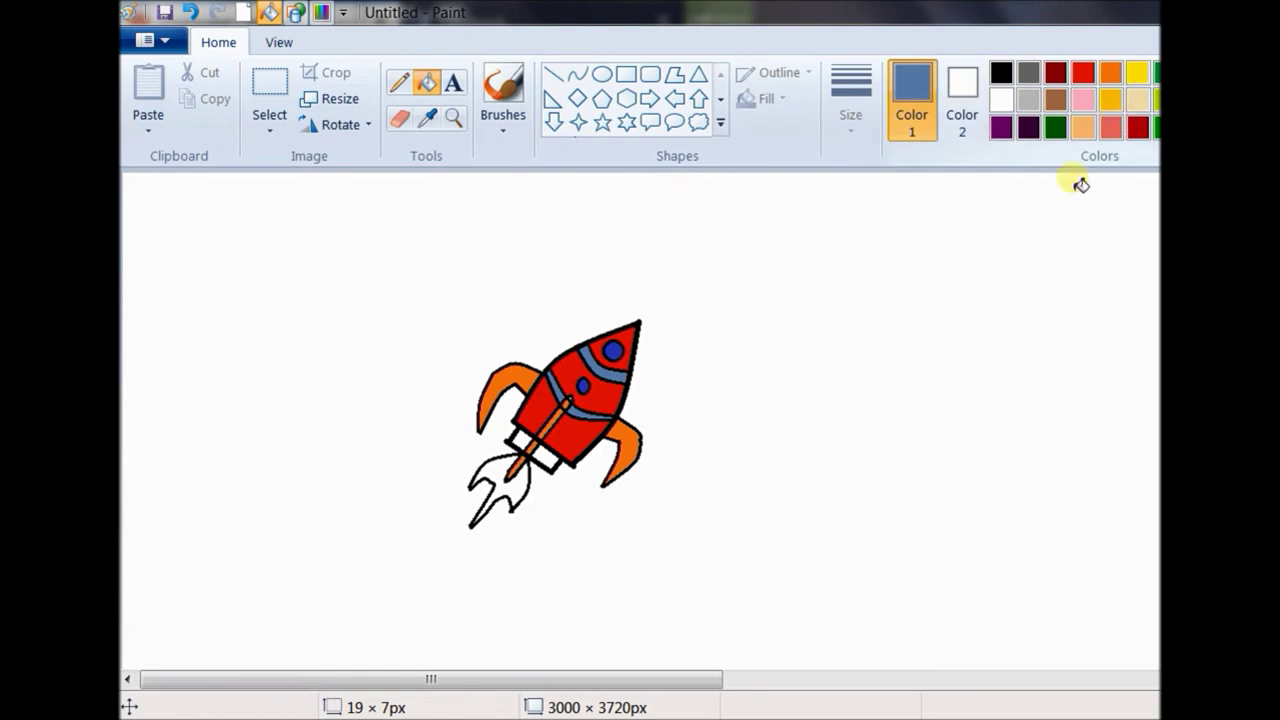
- Fill the flame, all hull sections and the nose with dark red
left_click(1083, 72)
left_click(497, 478)
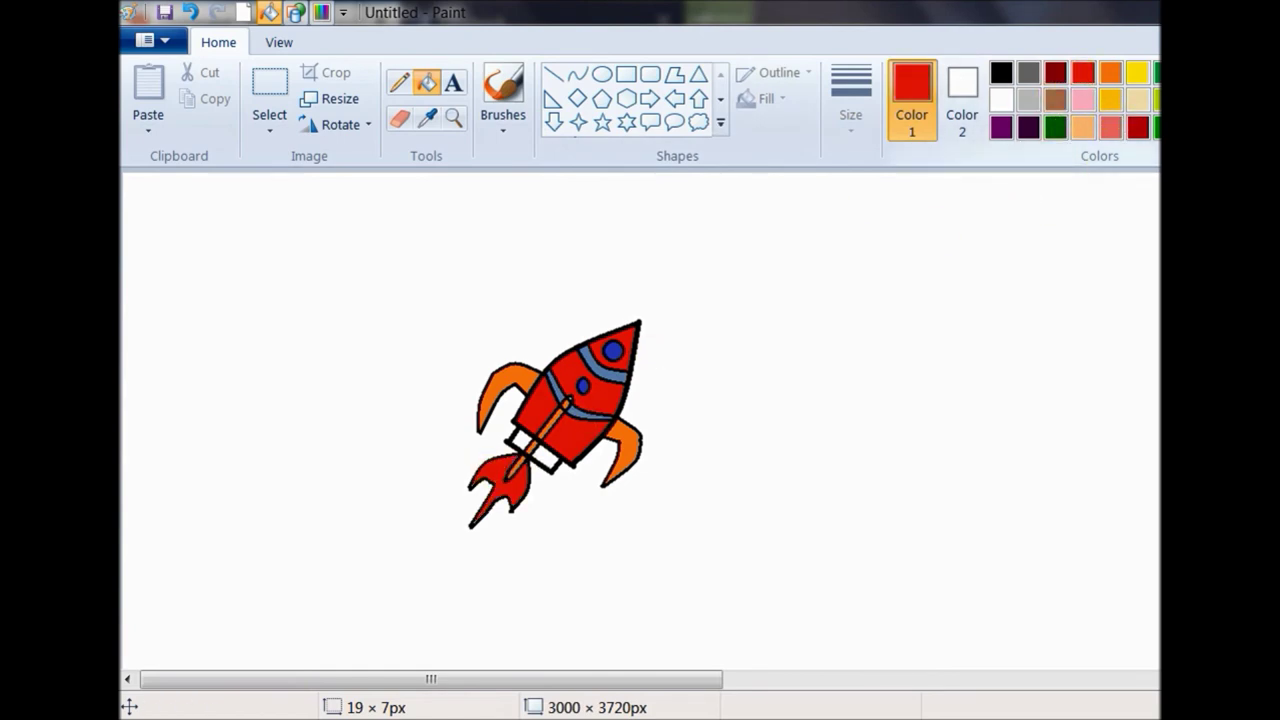
left_click(1140, 130)
left_click(508, 476)
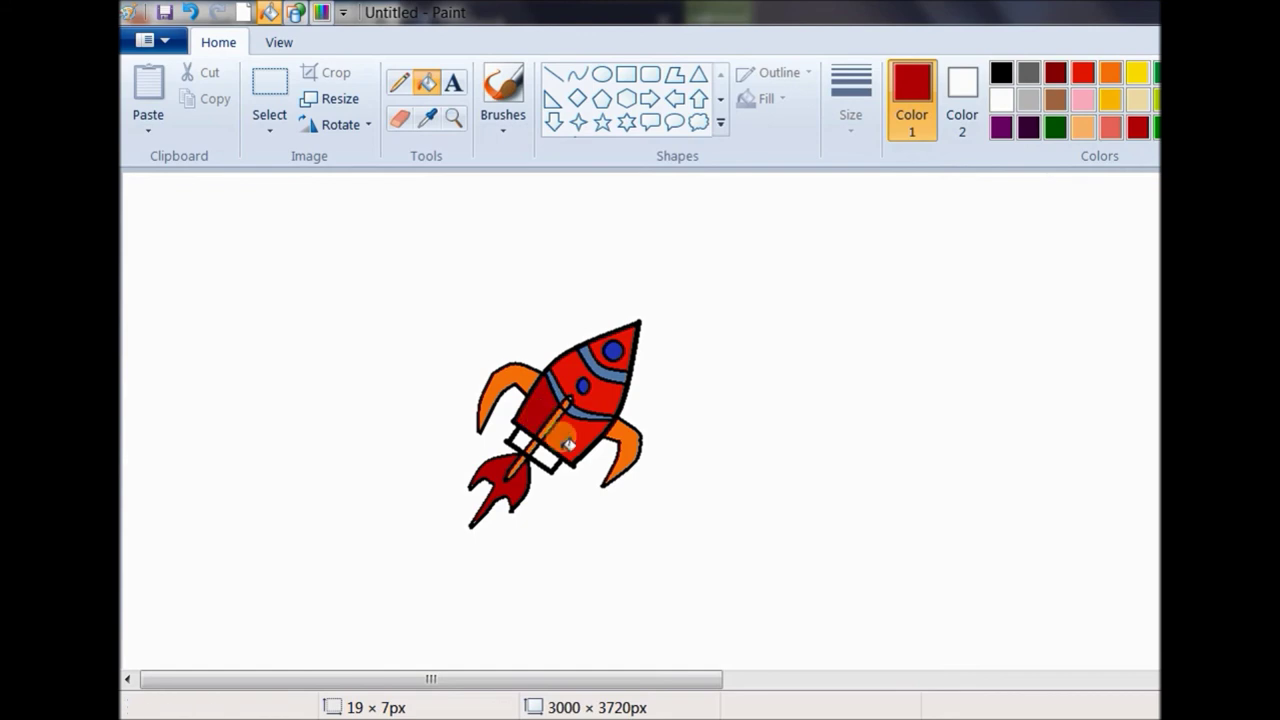
left_click(610, 404)
left_click(620, 350)
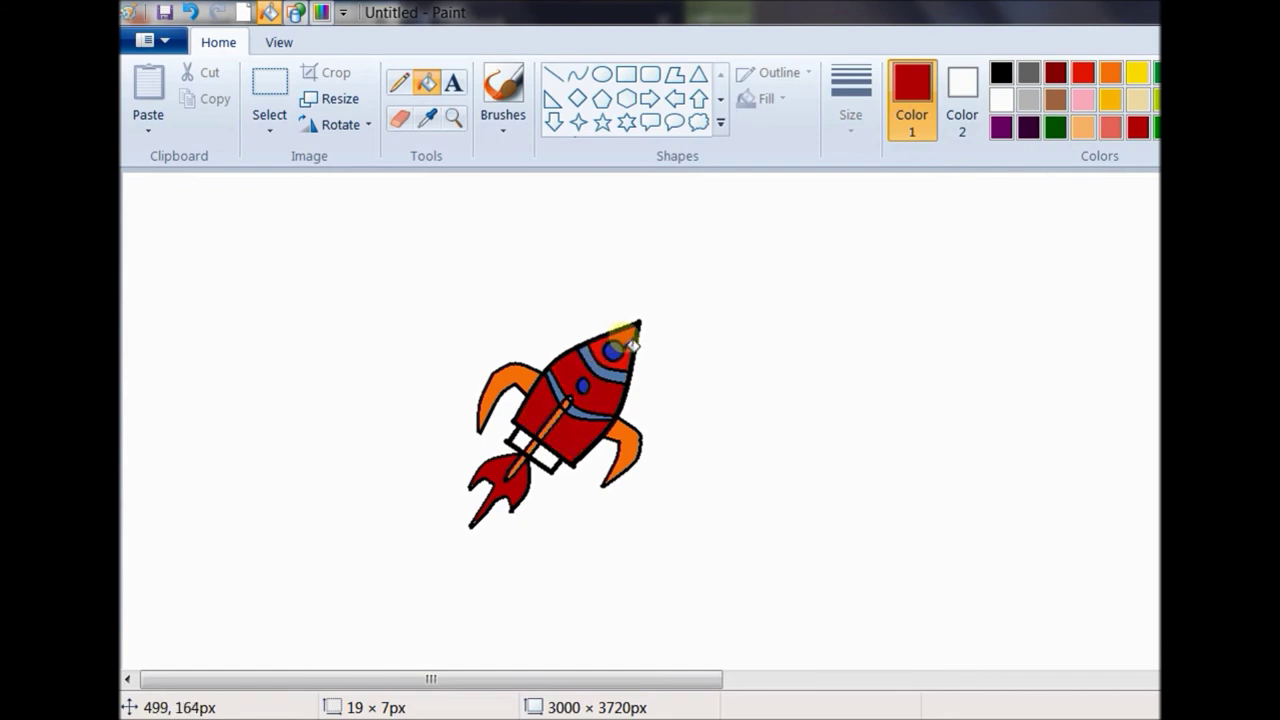
- Mix a custom red-orange from the orange colour and fill both side fins with it
left_click(1112, 73)
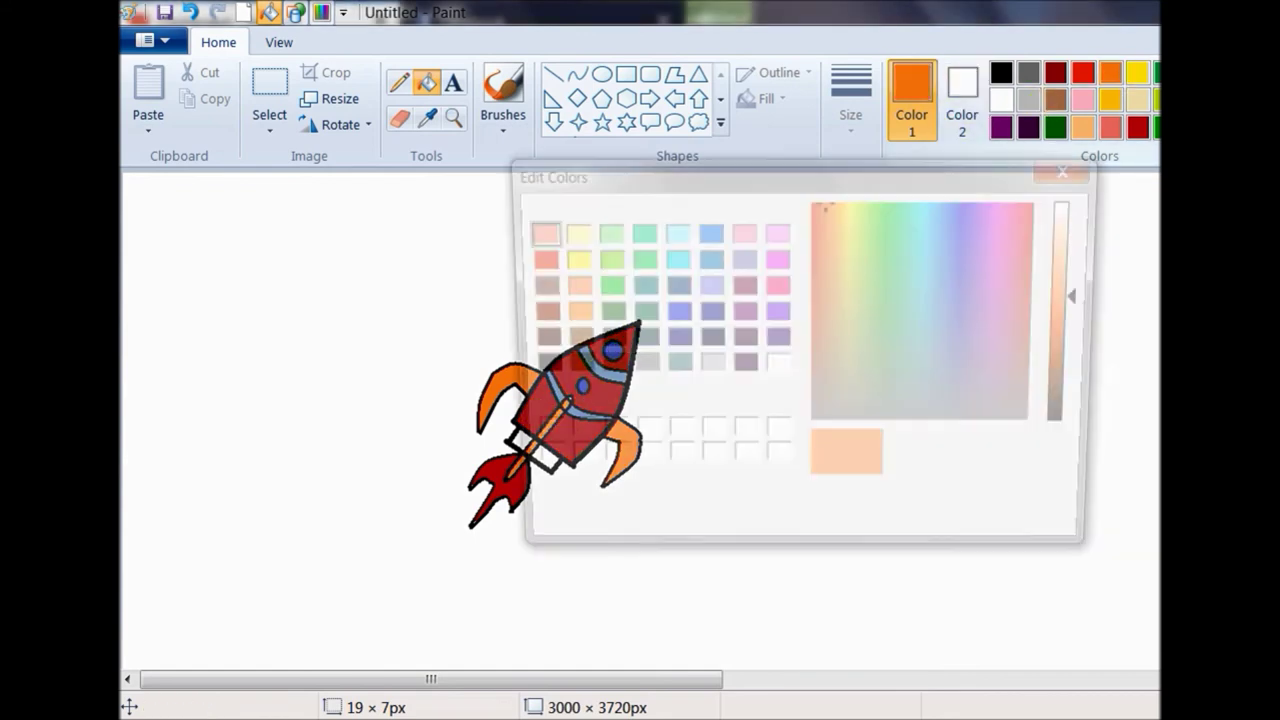
left_click_drag(1084, 311, 1083, 330)
left_click_drag(834, 211, 821, 204)
left_click(1081, 324)
left_click(565, 540)
left_click(512, 390)
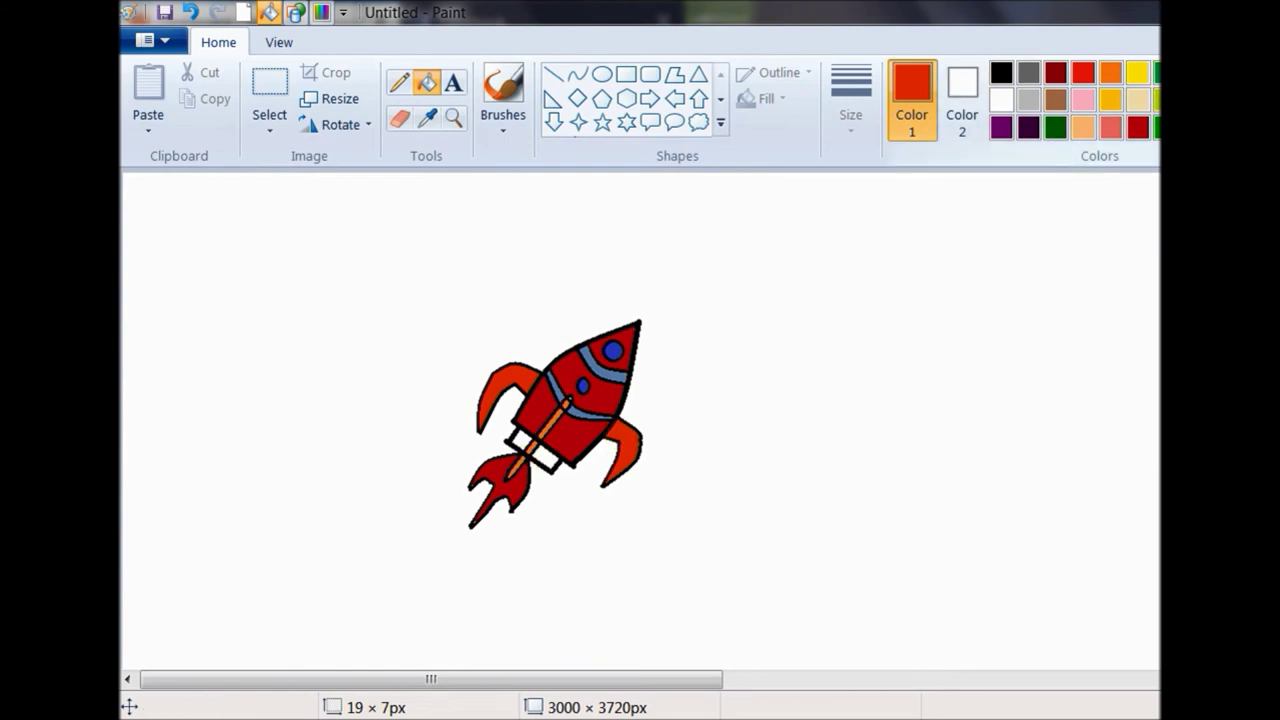
- Fill both visible parts of the nozzle with blue-gray
left_click(1191, 127)
left_click(548, 459)
left_click(523, 444)
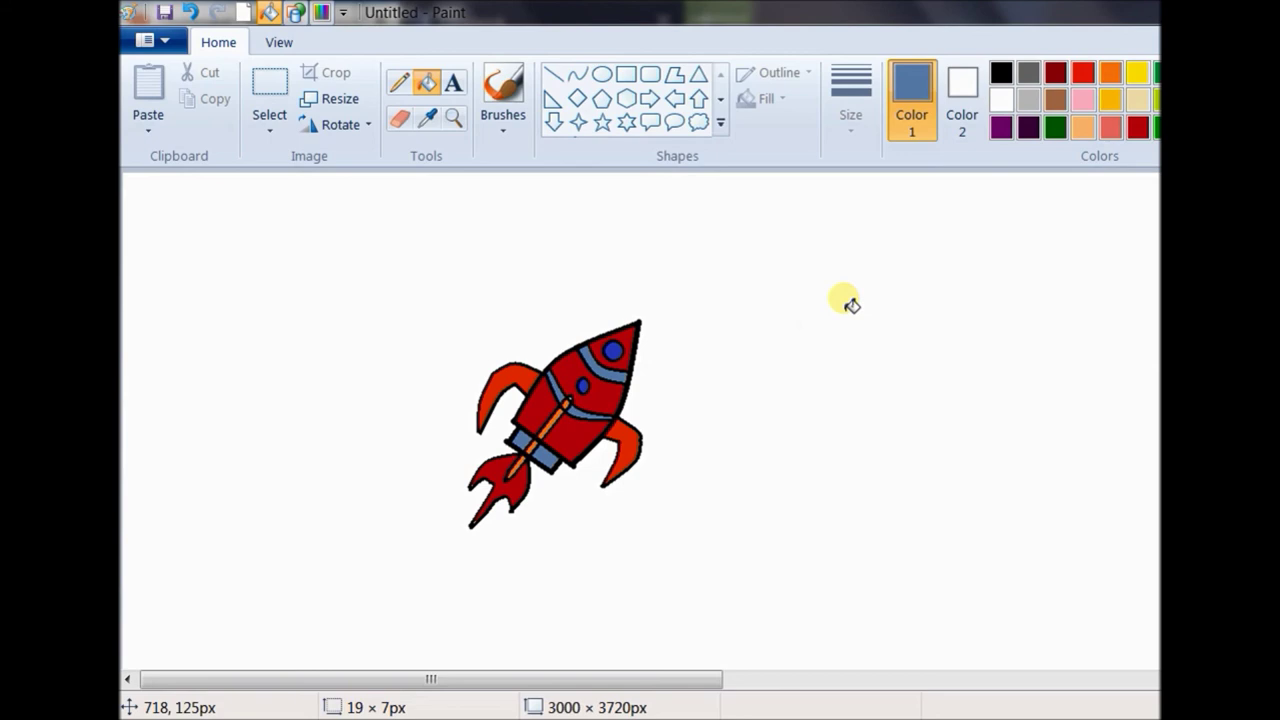
- Shade the flame tongues and the upper parts of both side fins with yellow Watercolor brush strokes
left_click(503, 85)
left_click(503, 128)
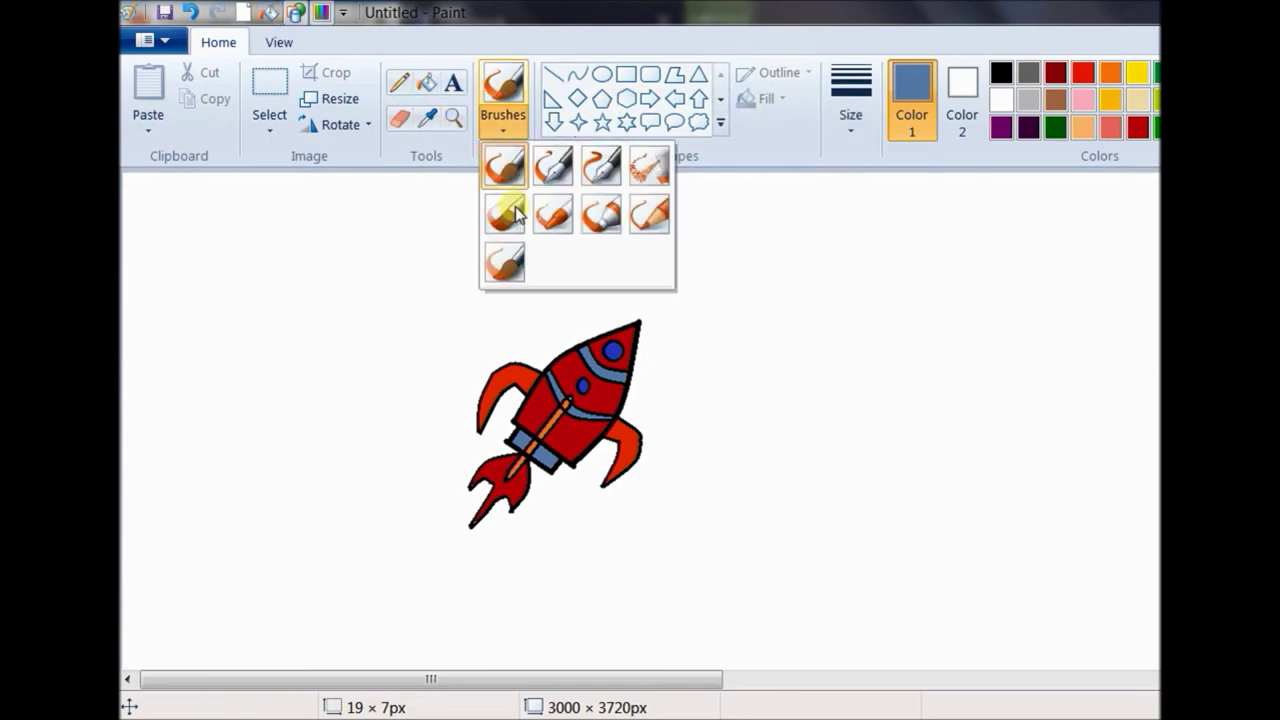
left_click(516, 265)
left_click(850, 110)
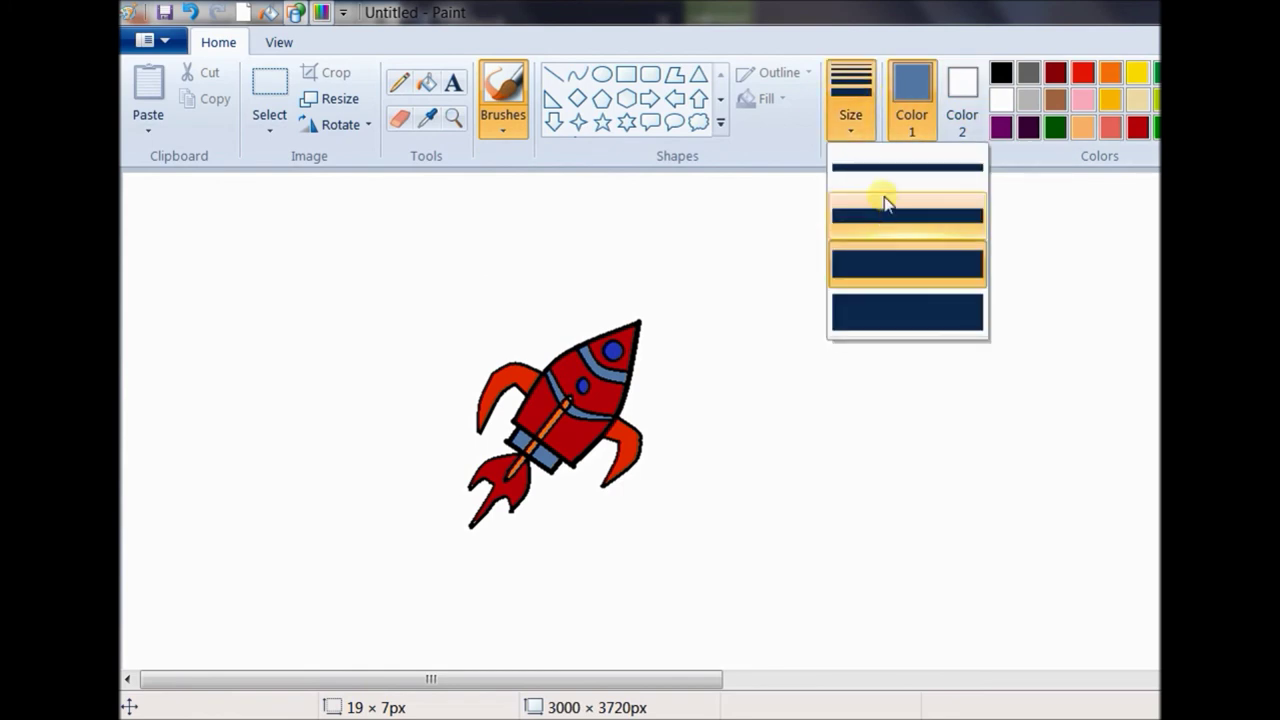
left_click(886, 200)
left_click(1135, 74)
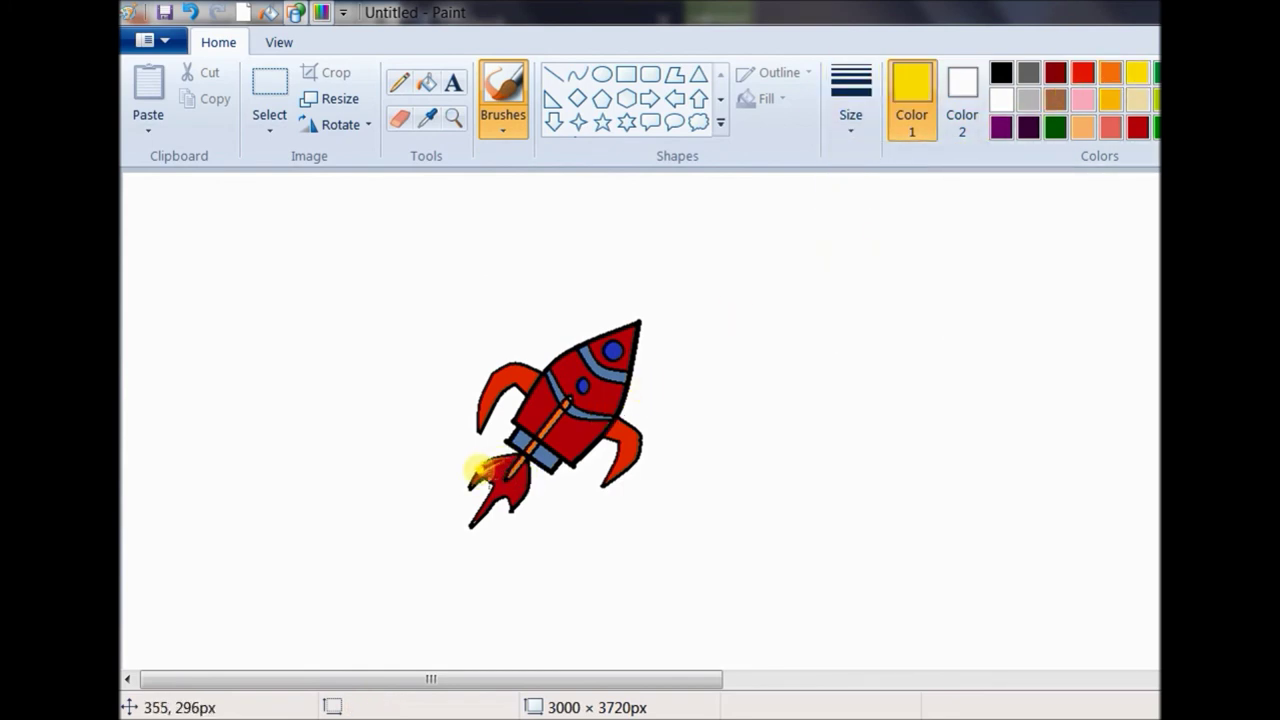
mouse_move(513, 460)
left_mouse_down()
mouse_move(484, 484)
mouse_move(523, 487)
left_mouse_up()
key("ctrl+z")
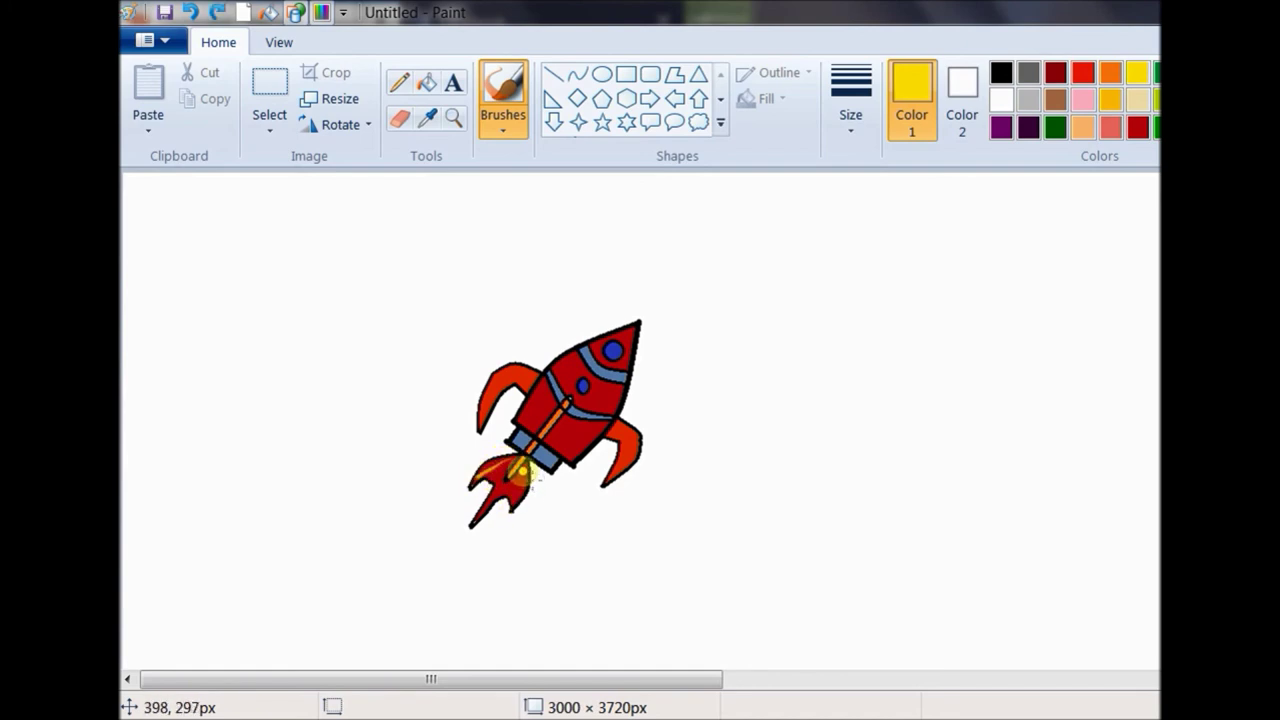
left_click(851, 100)
left_click(883, 249)
mouse_move(490, 472)
left_mouse_down()
mouse_move(528, 482)
mouse_move(507, 491)
left_mouse_up()
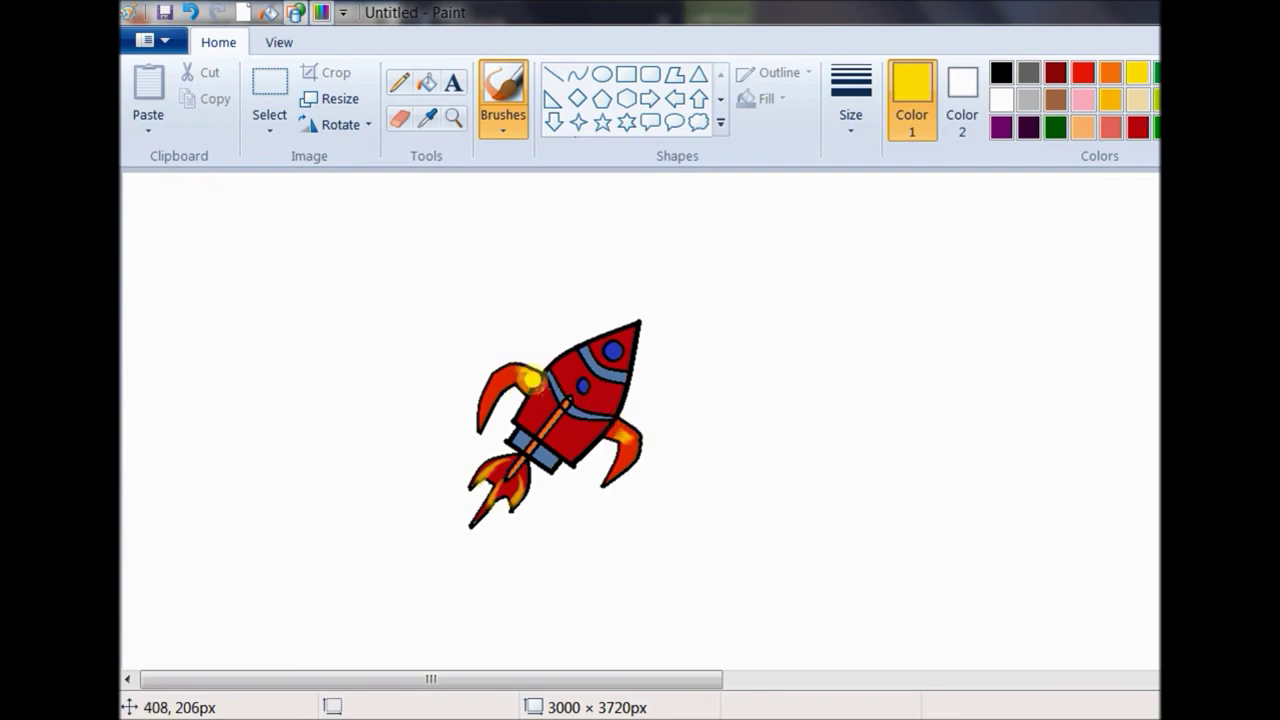
- Shade the hull's lower-left section with yellow using a thicker brush size, undoing the stray stroke
left_click(567, 425)
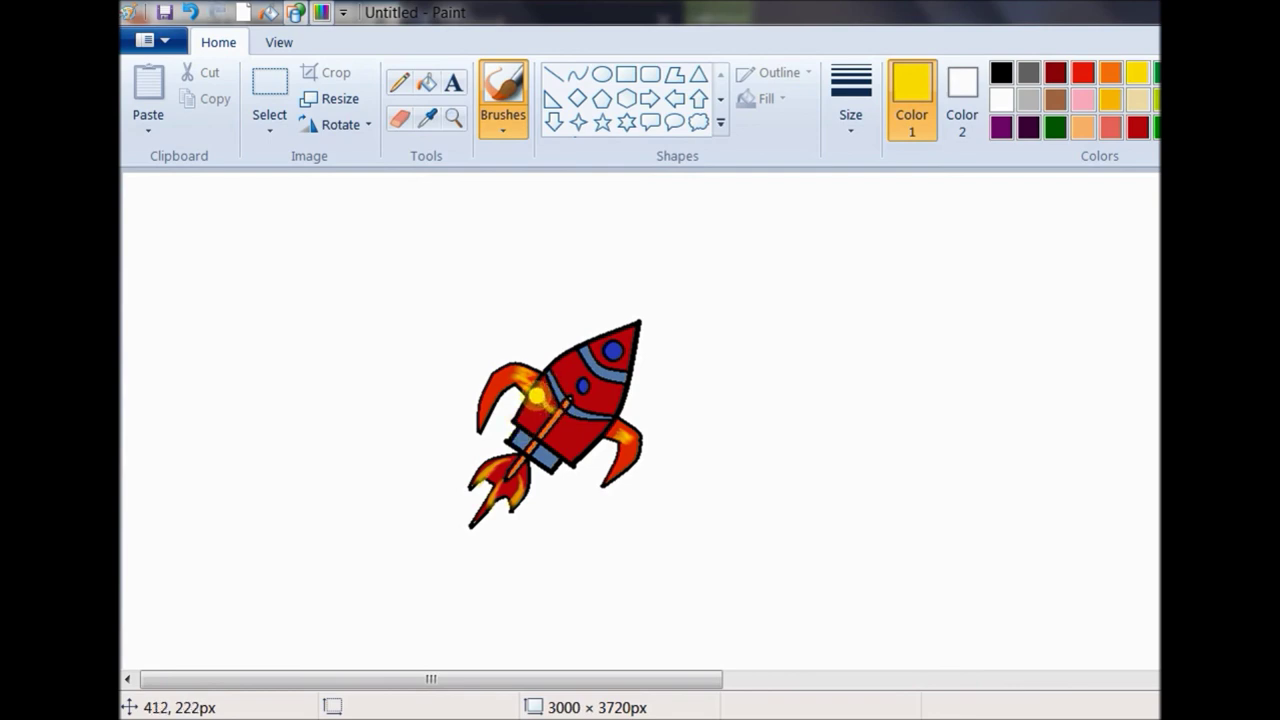
left_click(851, 105)
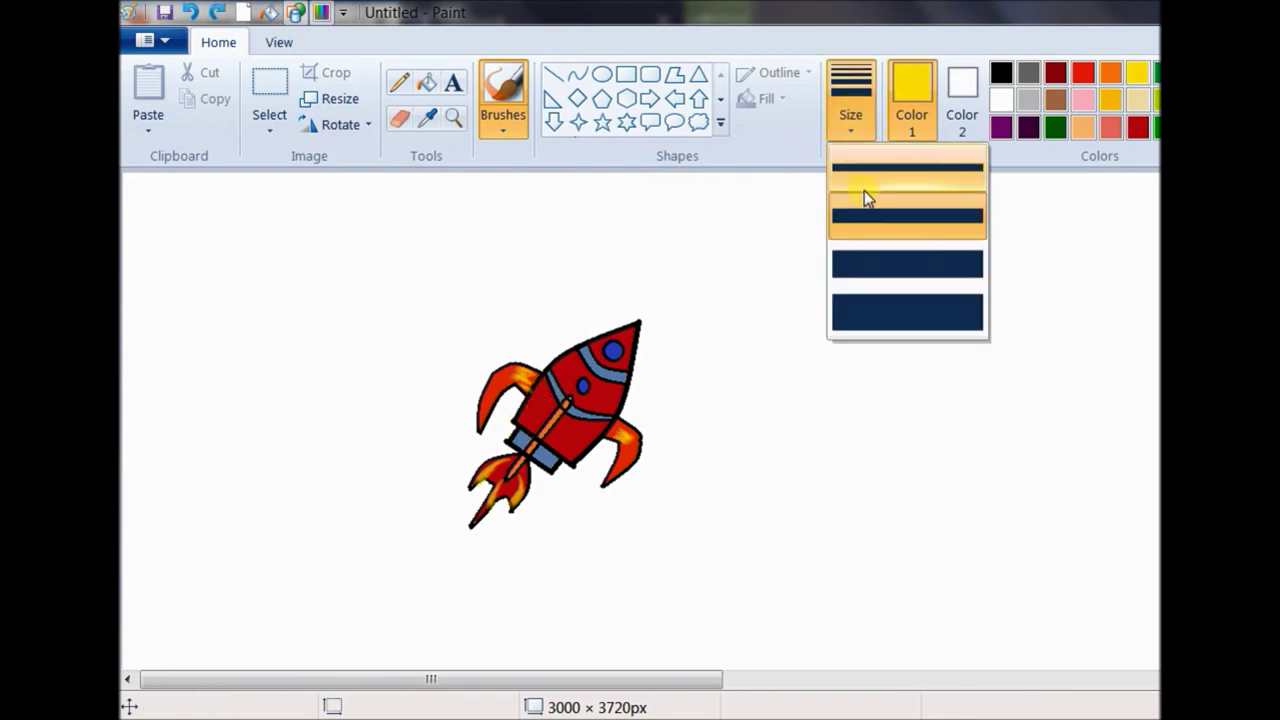
left_click(886, 272)
mouse_move(540, 411)
left_mouse_down()
mouse_move(603, 374)
mouse_move(583, 363)
mouse_move(566, 378)
mouse_move(581, 361)
mouse_move(546, 361)
mouse_move(564, 373)
mouse_move(577, 360)
mouse_move(583, 383)
mouse_move(595, 370)
mouse_move(580, 359)
mouse_move(594, 386)
mouse_move(629, 380)
mouse_move(556, 351)
mouse_move(578, 377)
mouse_move(590, 343)
mouse_move(617, 393)
left_mouse_up()
key("ctrl+z")
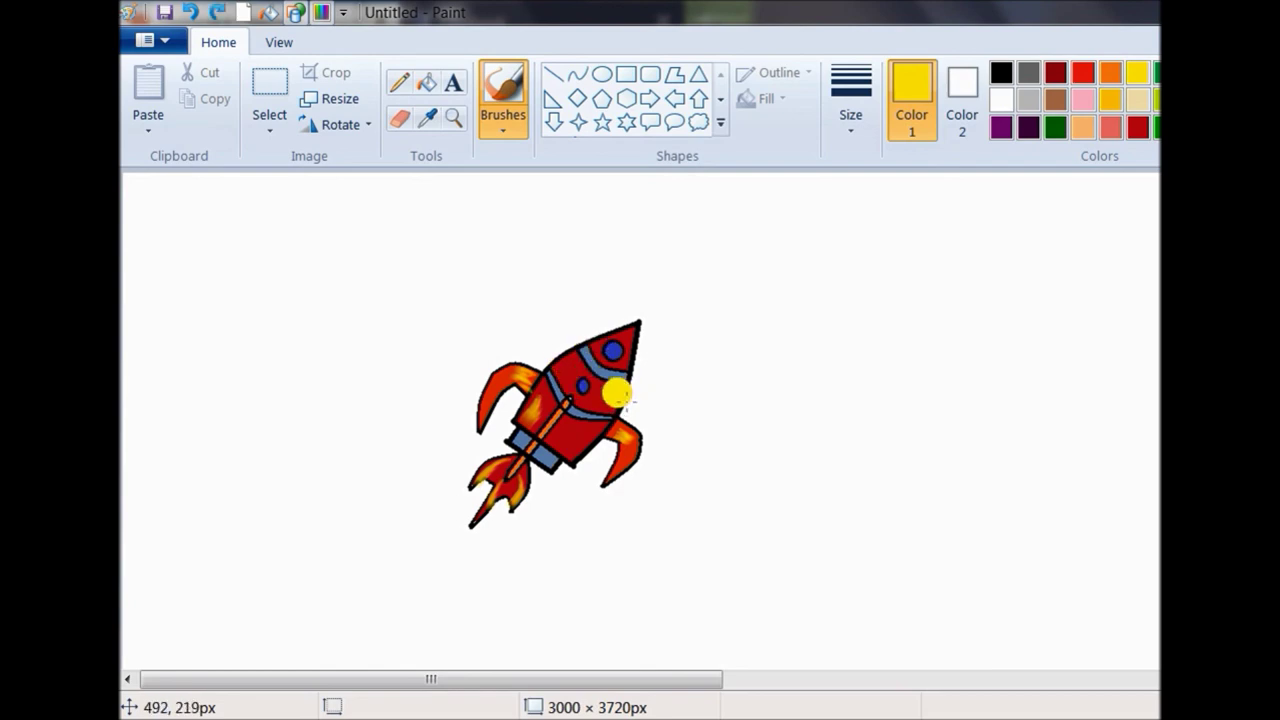
- Shade the hull's lower-right section with yellow brush strokes using the third brush size, undoing the trial stroke made with the second size
left_click(862, 110)
left_click(899, 218)
mouse_move(570, 455)
left_mouse_down()
mouse_move(601, 433)
mouse_move(582, 445)
mouse_move(594, 445)
left_mouse_up()
key("ctrl+z")
left_click(850, 108)
left_click(840, 260)
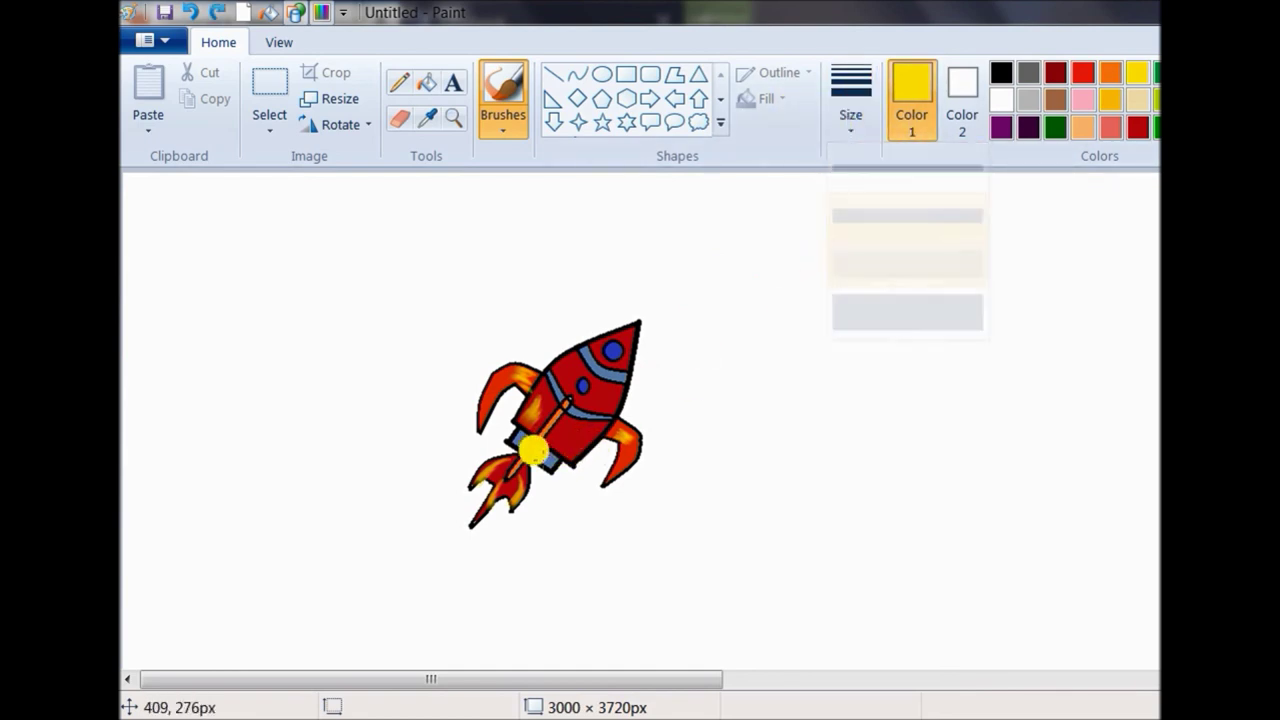
mouse_move(562, 443)
left_mouse_down()
mouse_move(581, 426)
mouse_move(559, 444)
left_mouse_up()
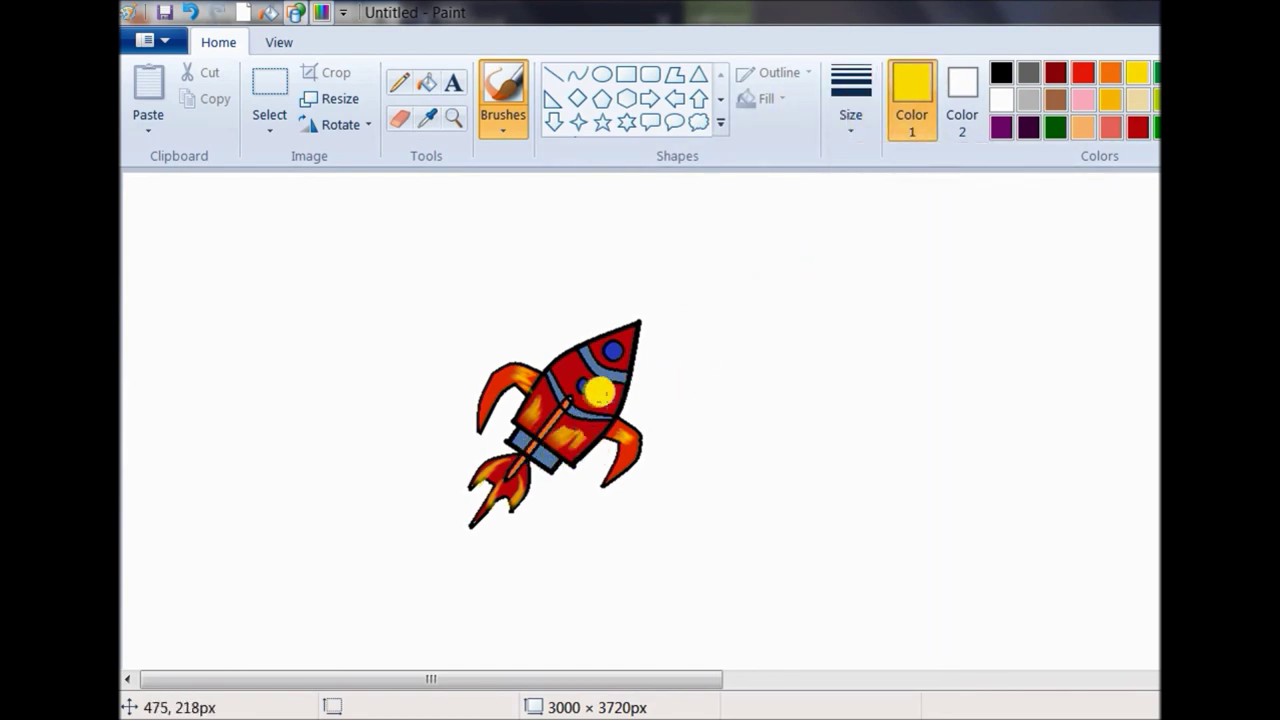
- Try to paint white highlights on the hull's middle section around the small window with the second brush size
left_click(1001, 99)
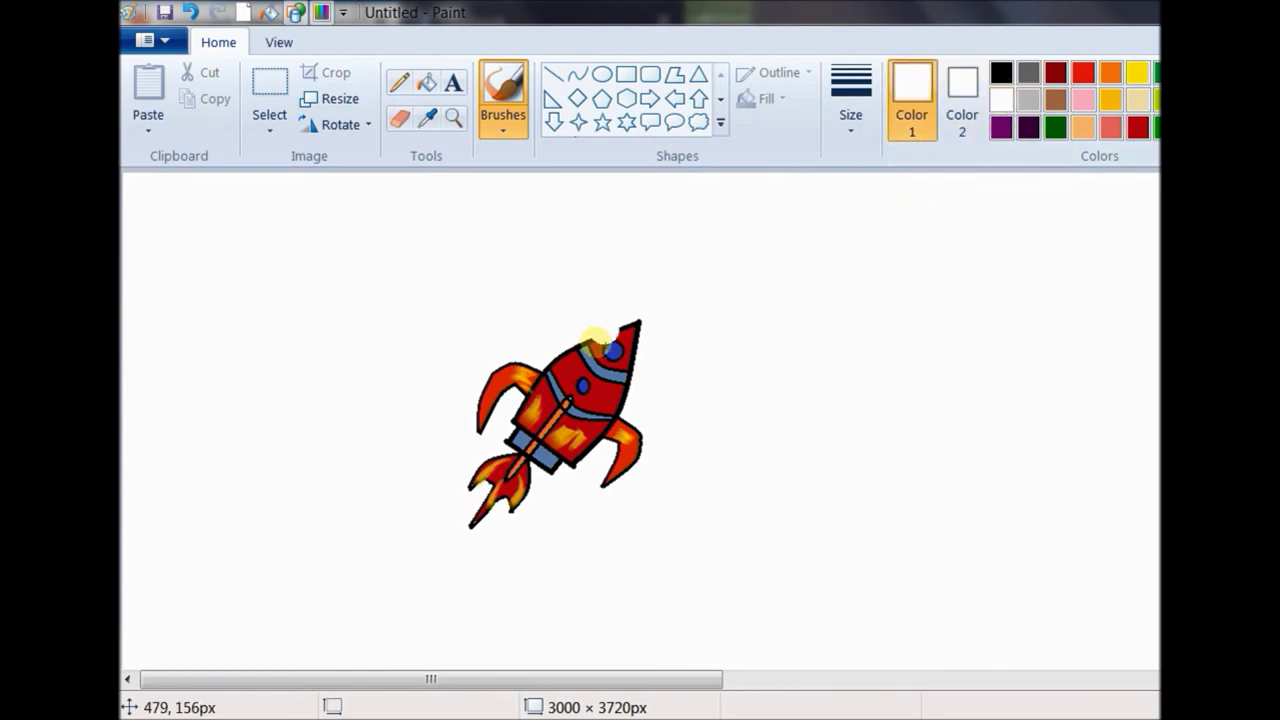
left_click(857, 118)
left_click(906, 215)
left_click(860, 118)
left_click(906, 215)
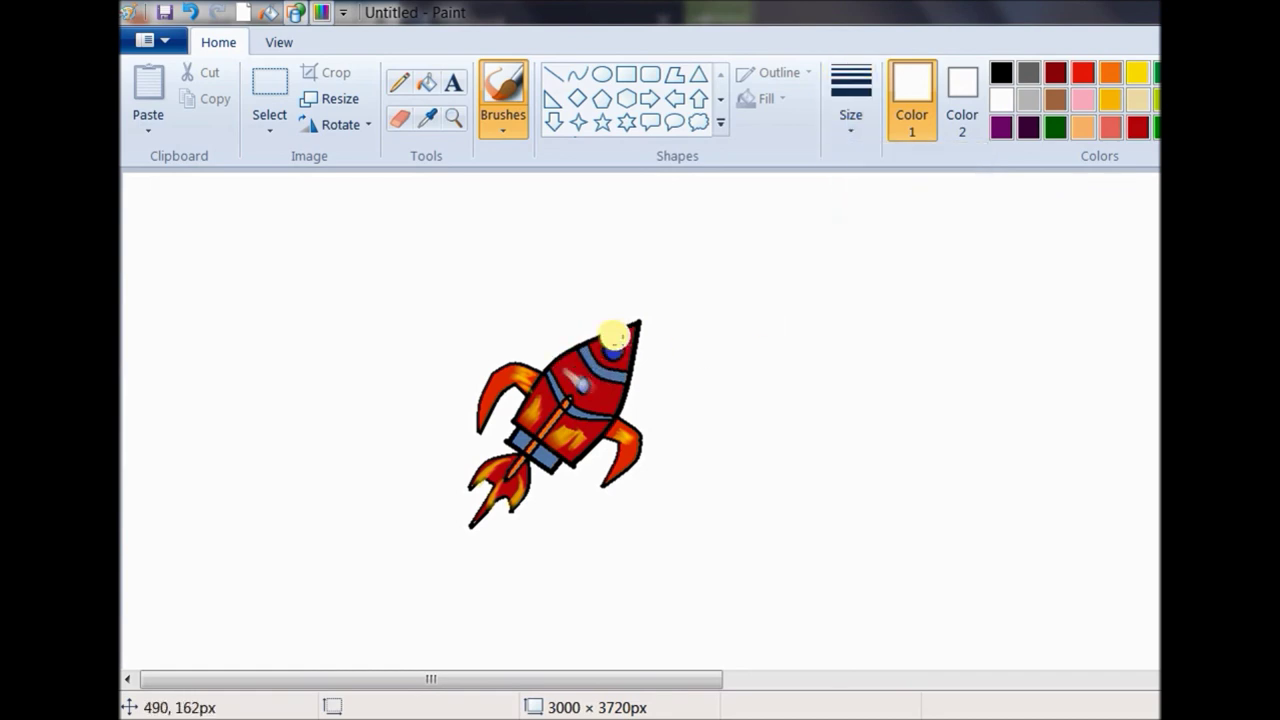
left_click_drag(582, 350, 563, 368)
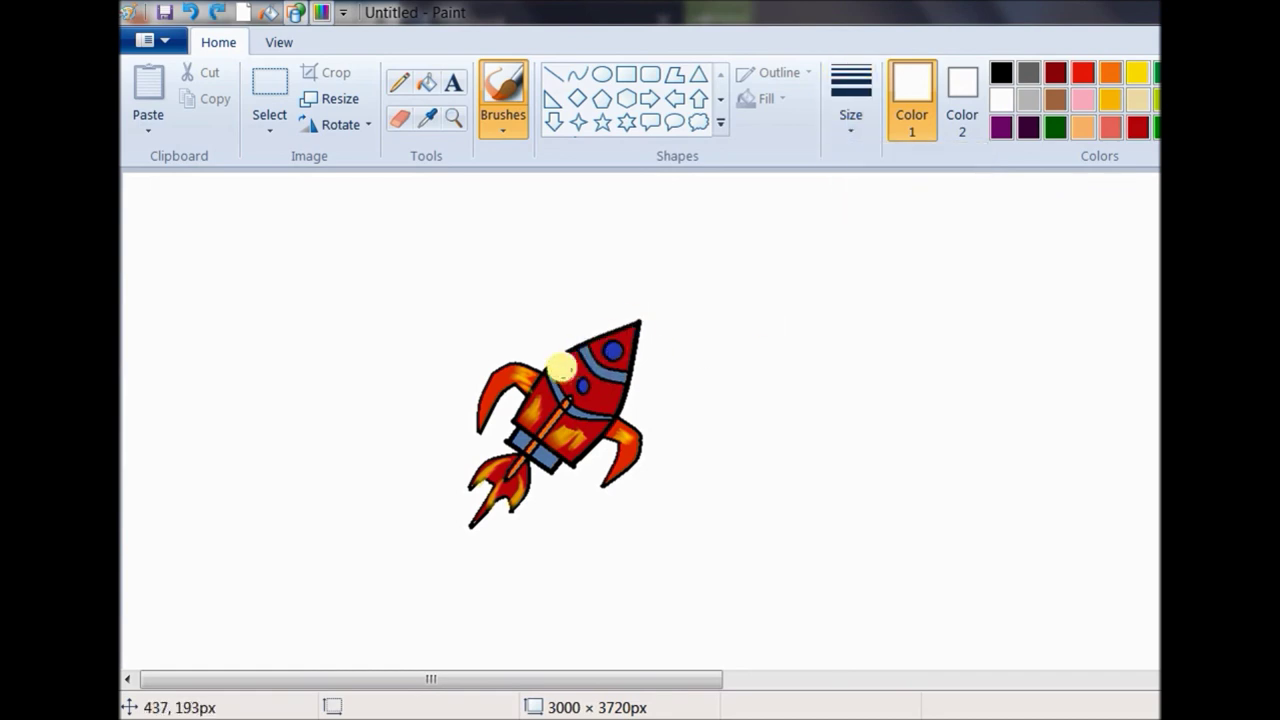
key("ctrl+z")
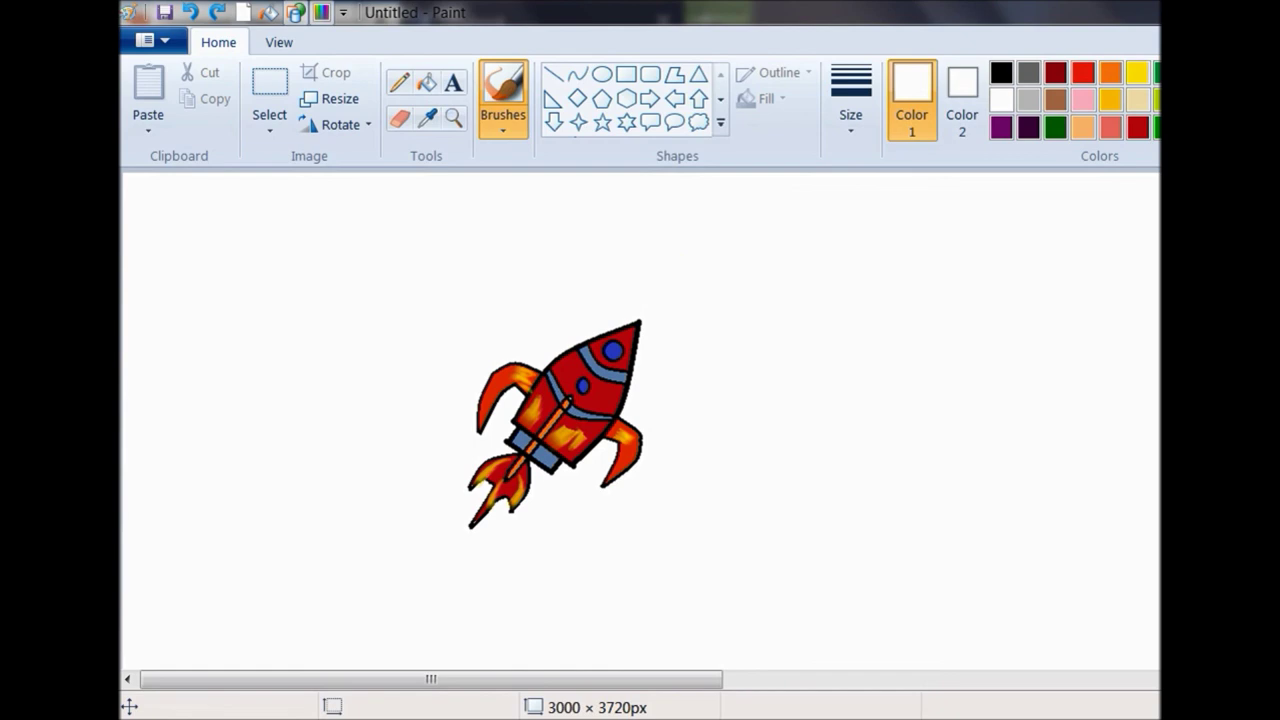